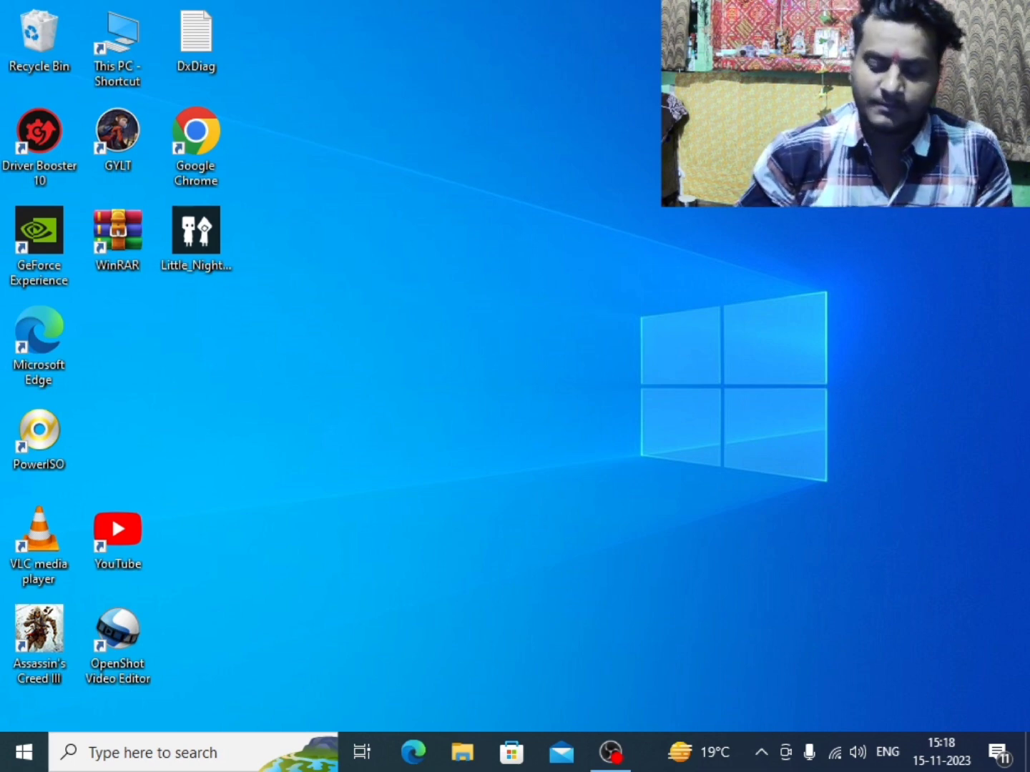
right_click(434, 153)
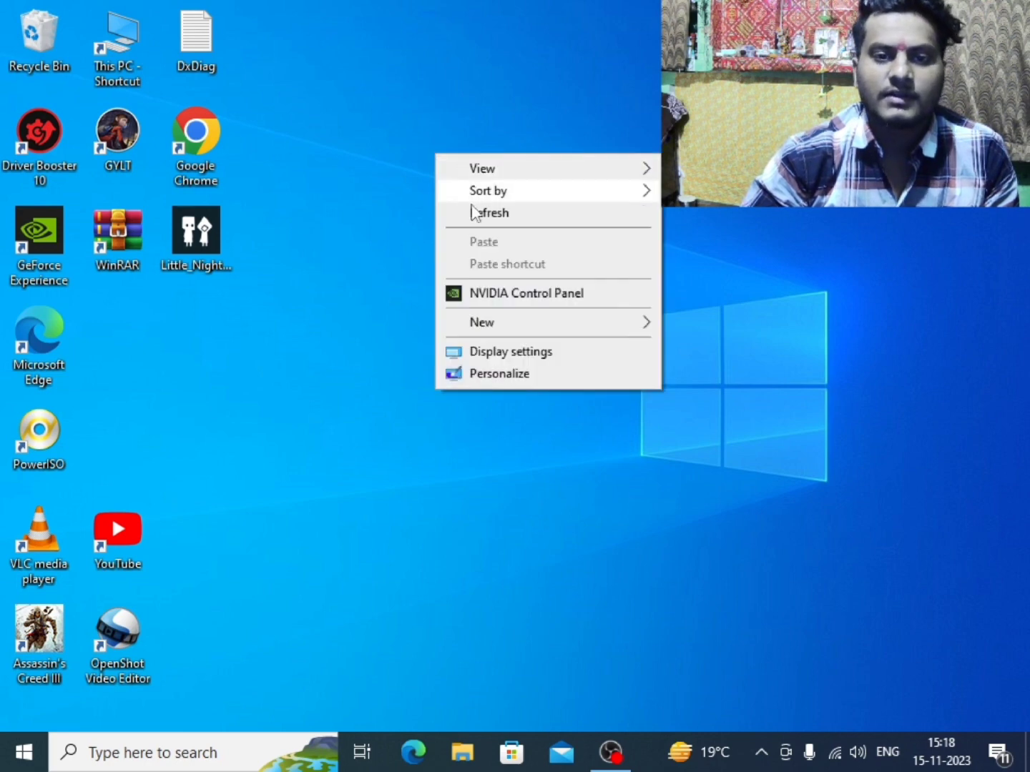
click(473, 209)
right_click(437, 144)
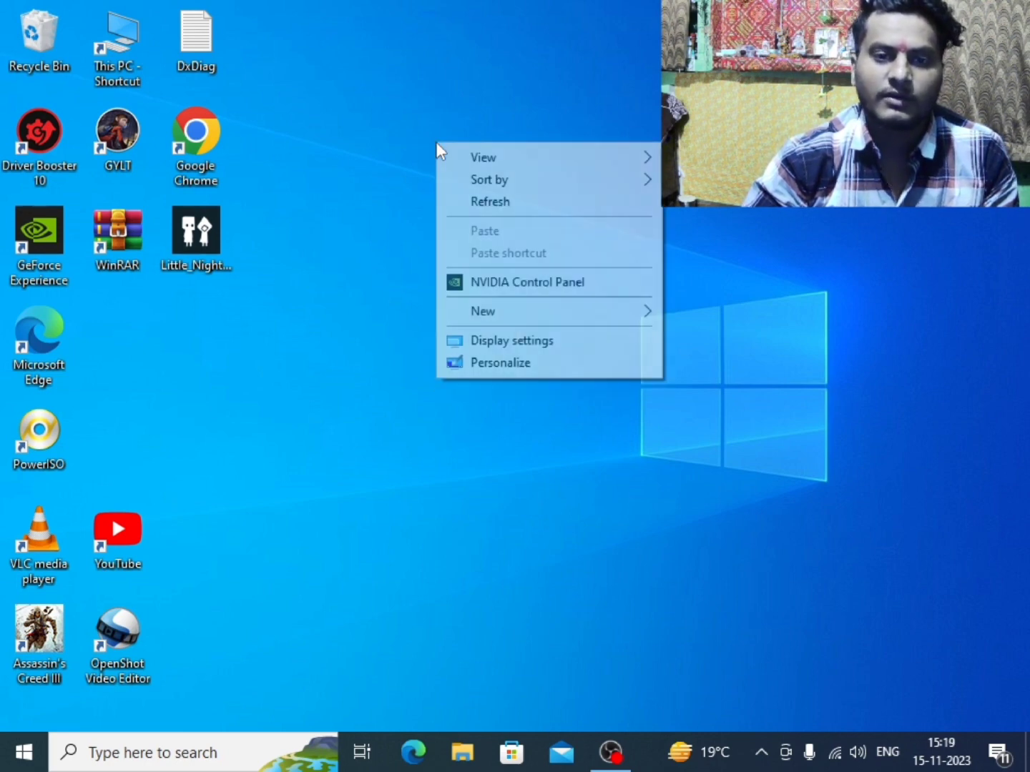
click(466, 202)
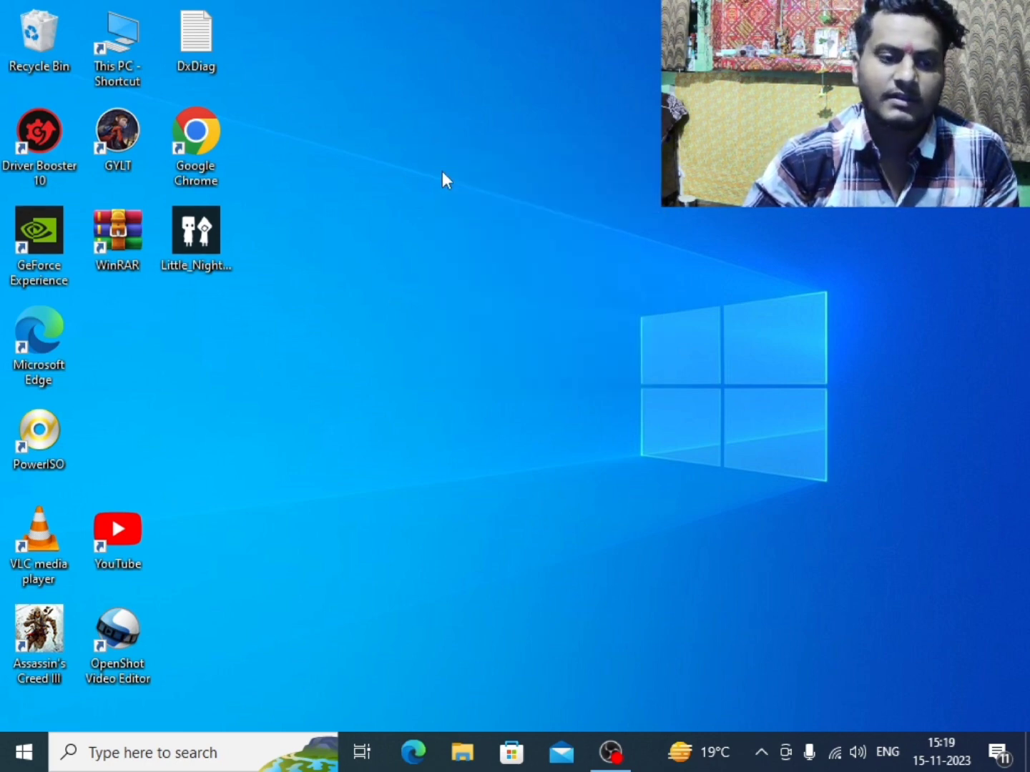
right_click(437, 171)
click(474, 228)
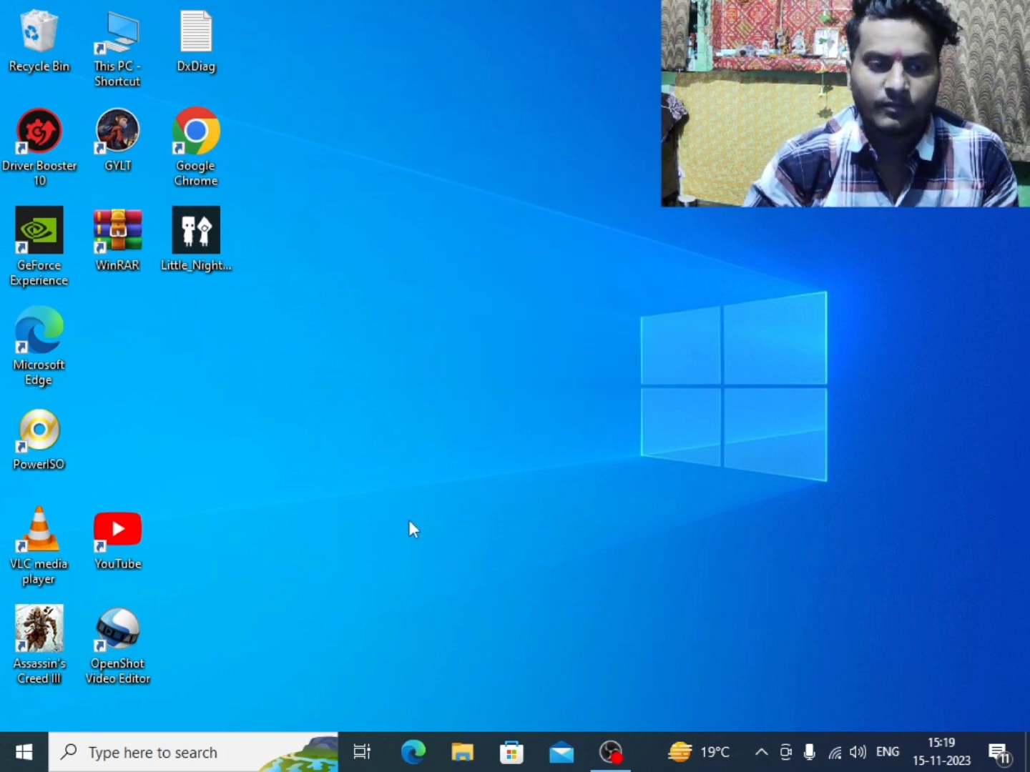
In File Explorer, go to New Volume (D:) and open the "assasin creed 3" folder down to the subfolder holding the Assassin's Creed III disc image
click(465, 752)
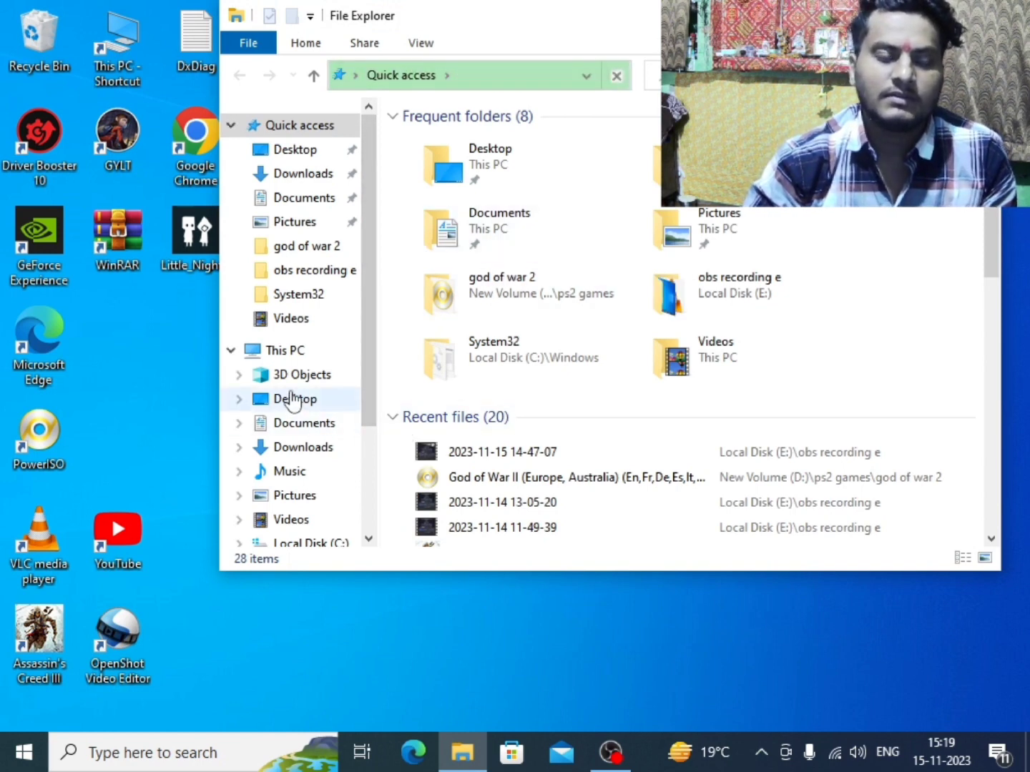
click(344, 352)
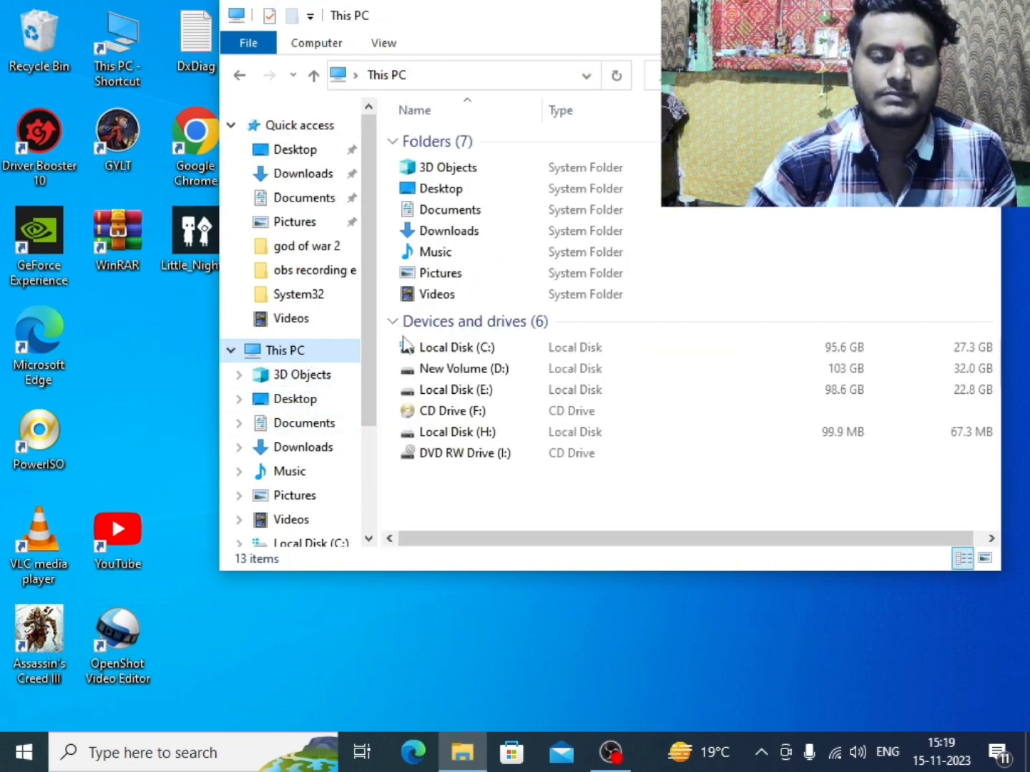
double_click(467, 369)
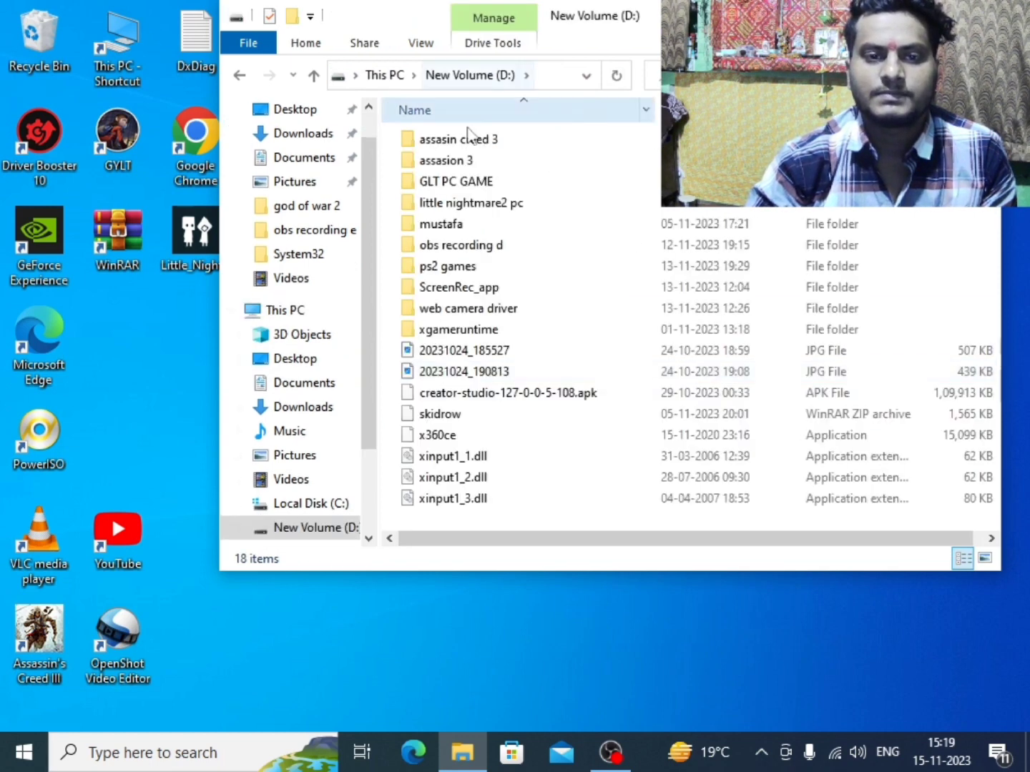
double_click(479, 144)
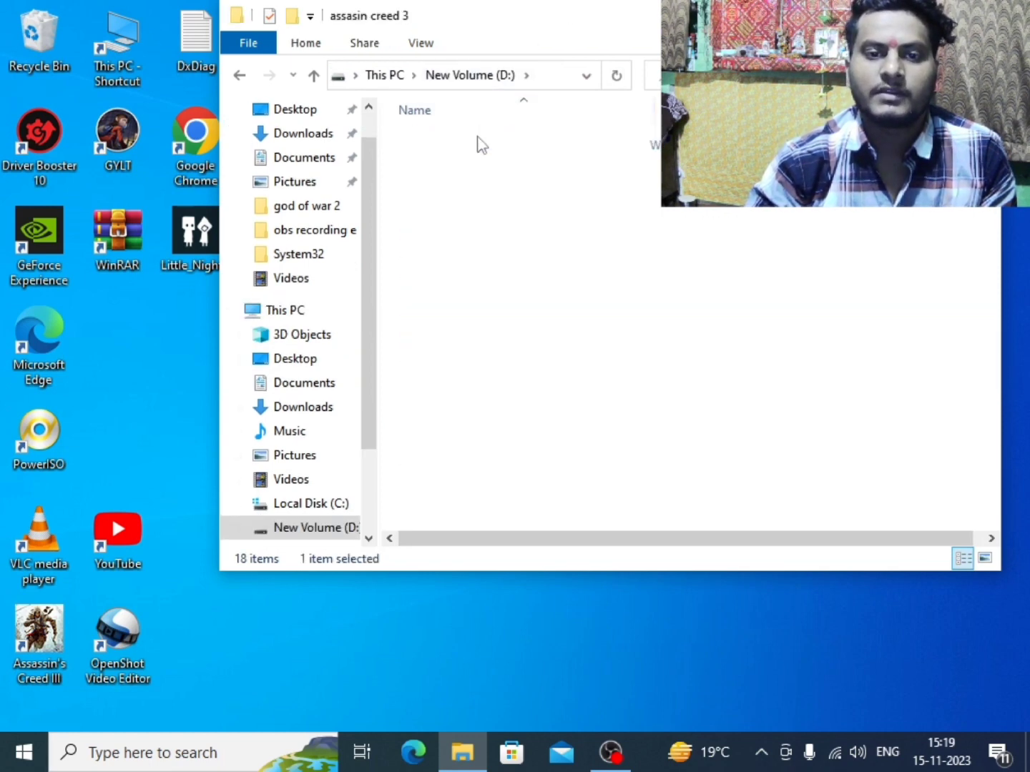
double_click(479, 144)
double_click(480, 143)
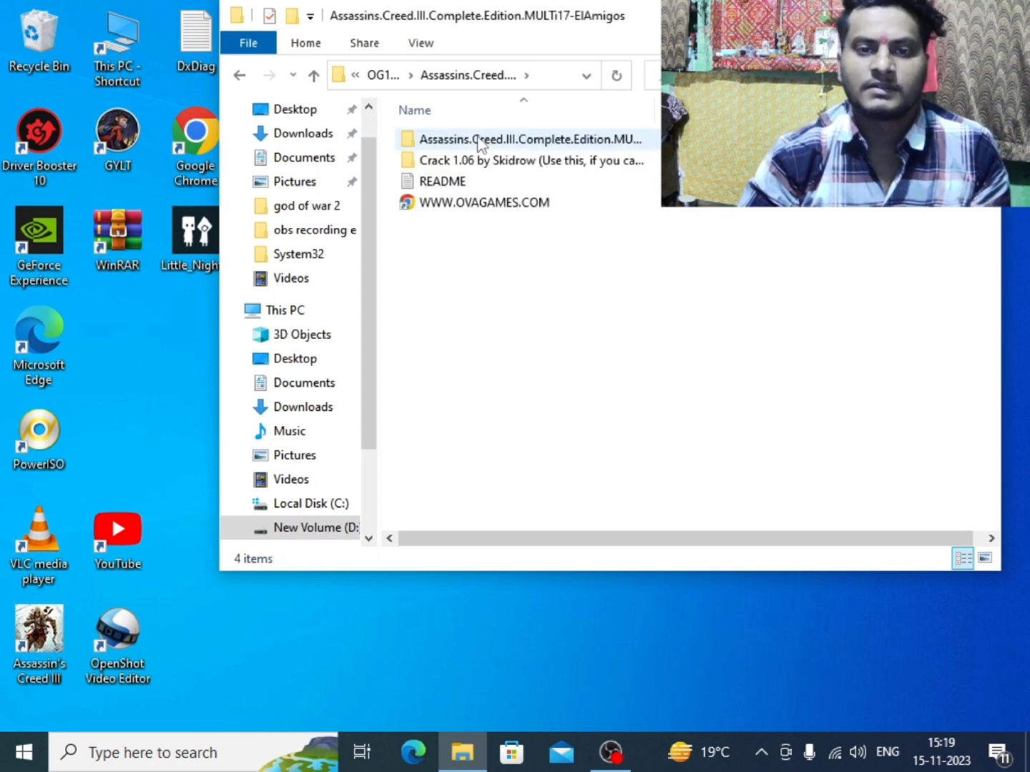
click(480, 143)
double_click(479, 142)
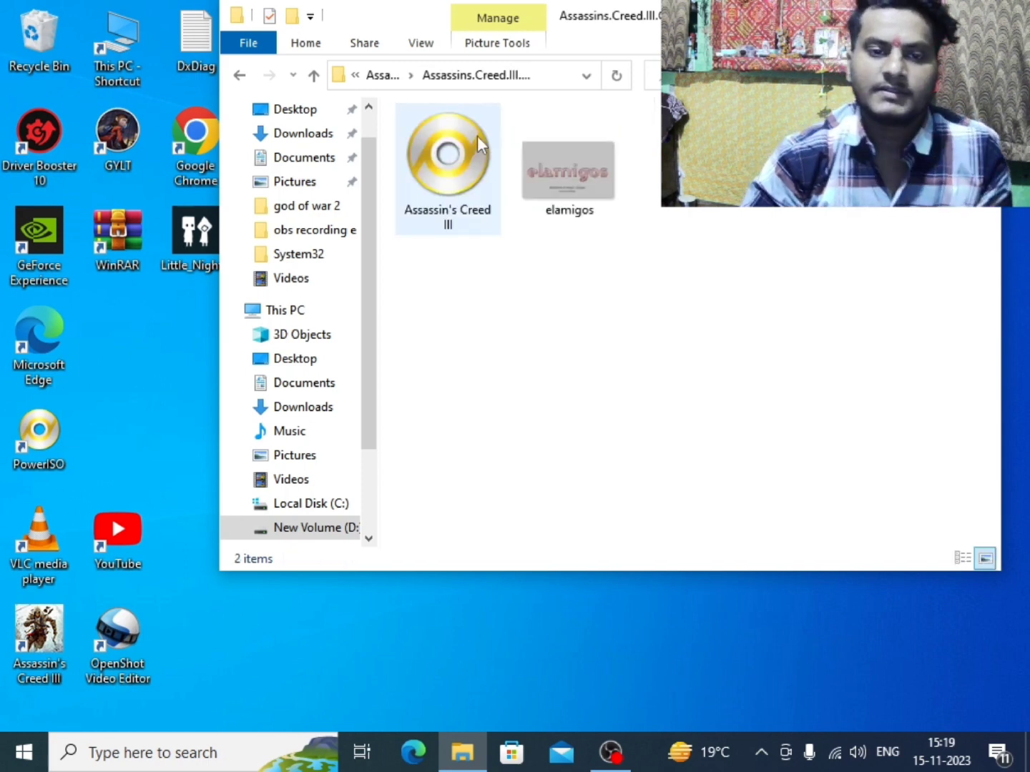
click(446, 184)
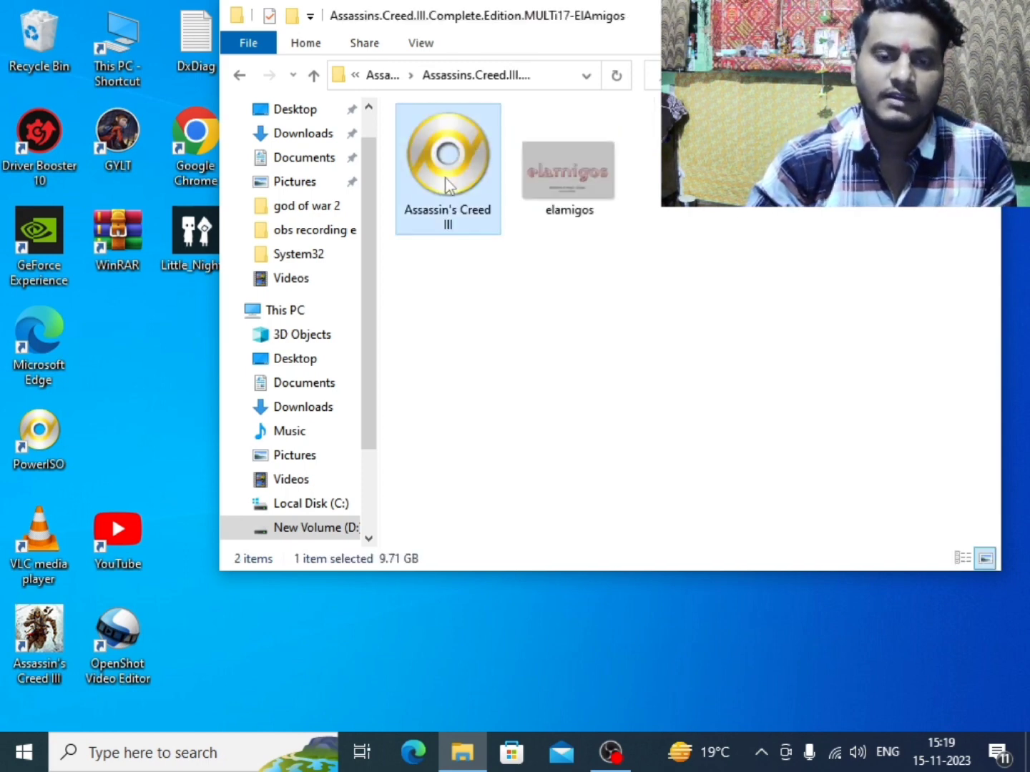
double_click(445, 180)
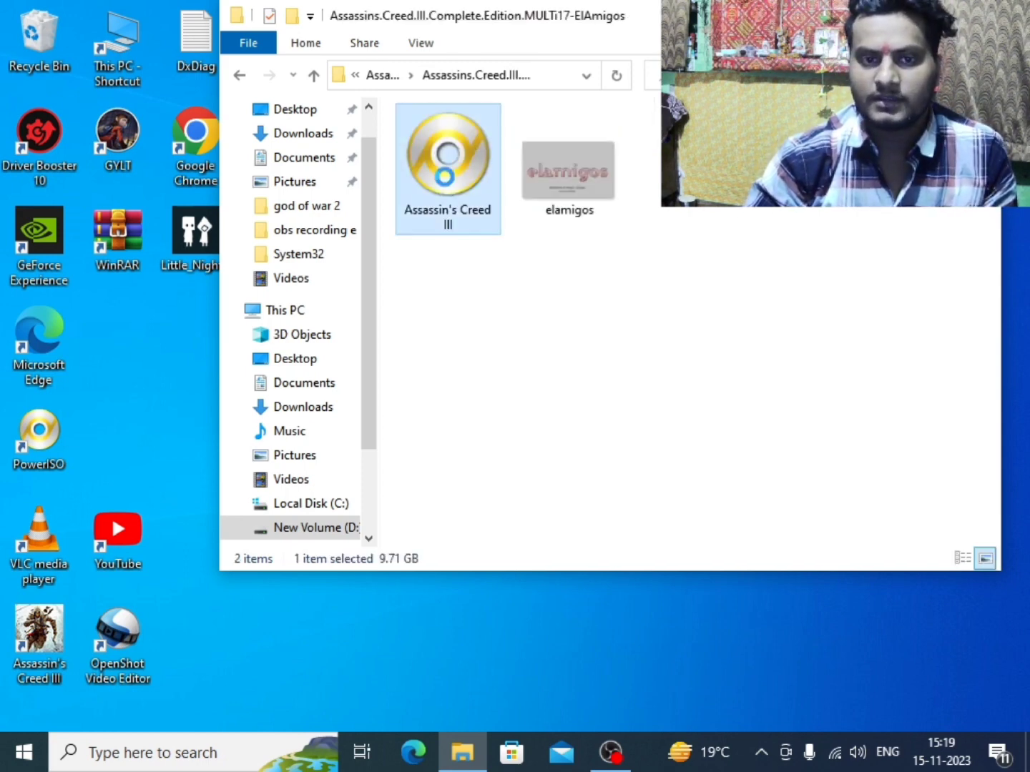
right_click(447, 182)
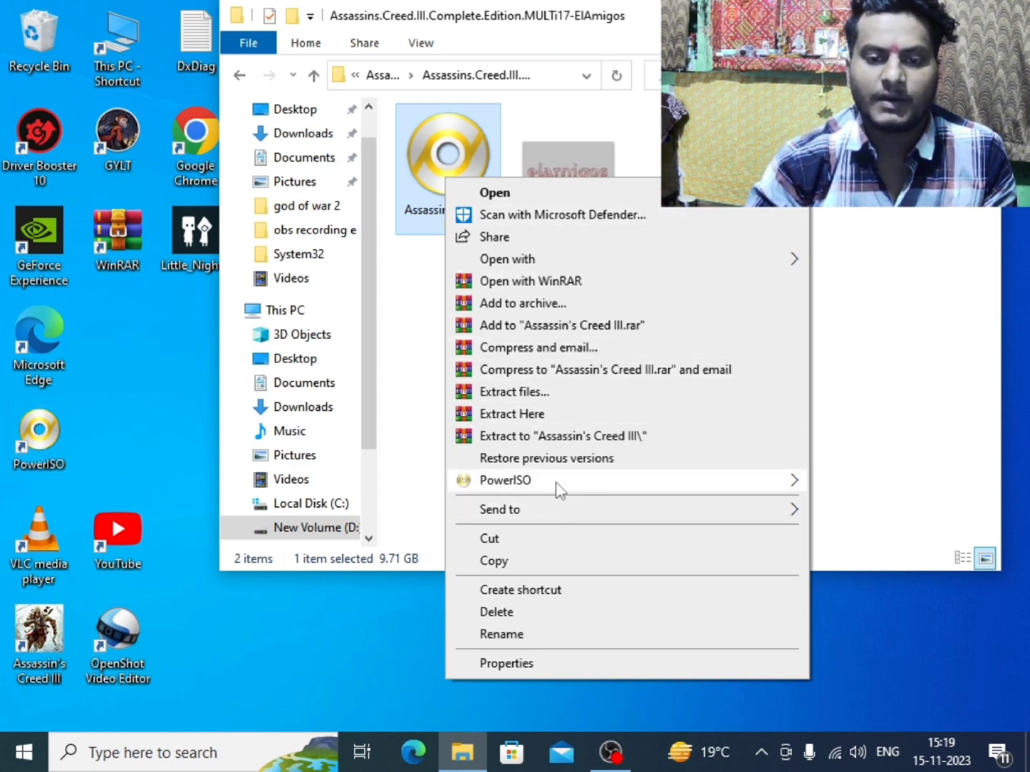
mouse_move(557, 488)
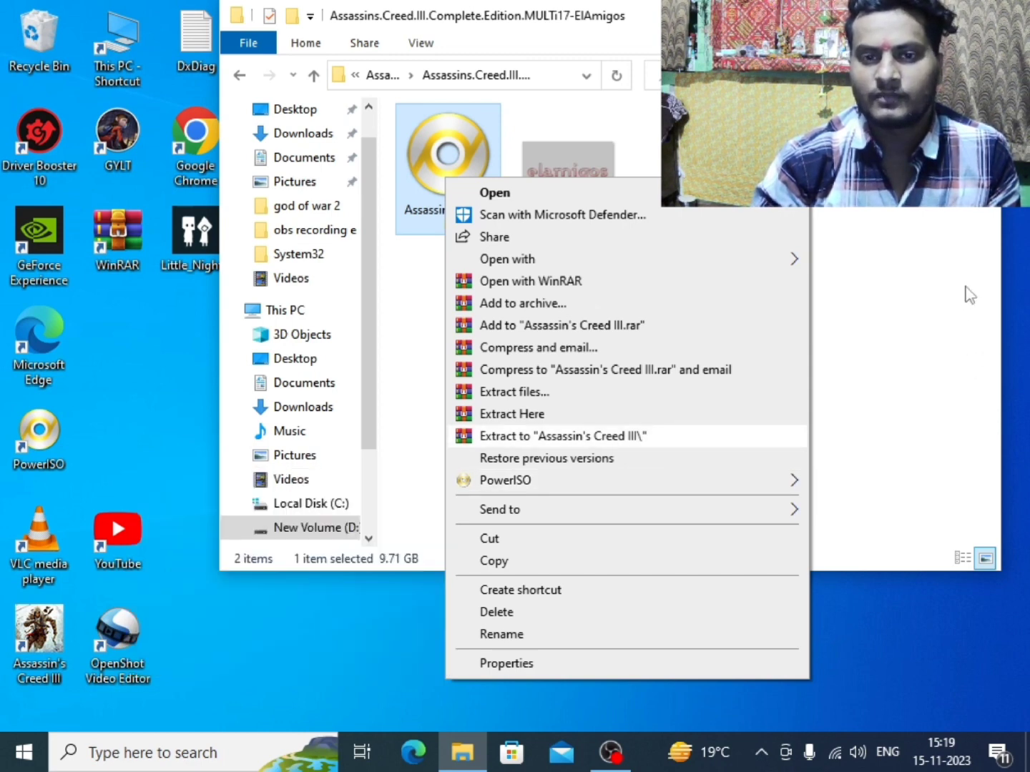
click(961, 291)
Switch to Google Chrome from the desktop and search Google for "power iso download"
key(super+d)
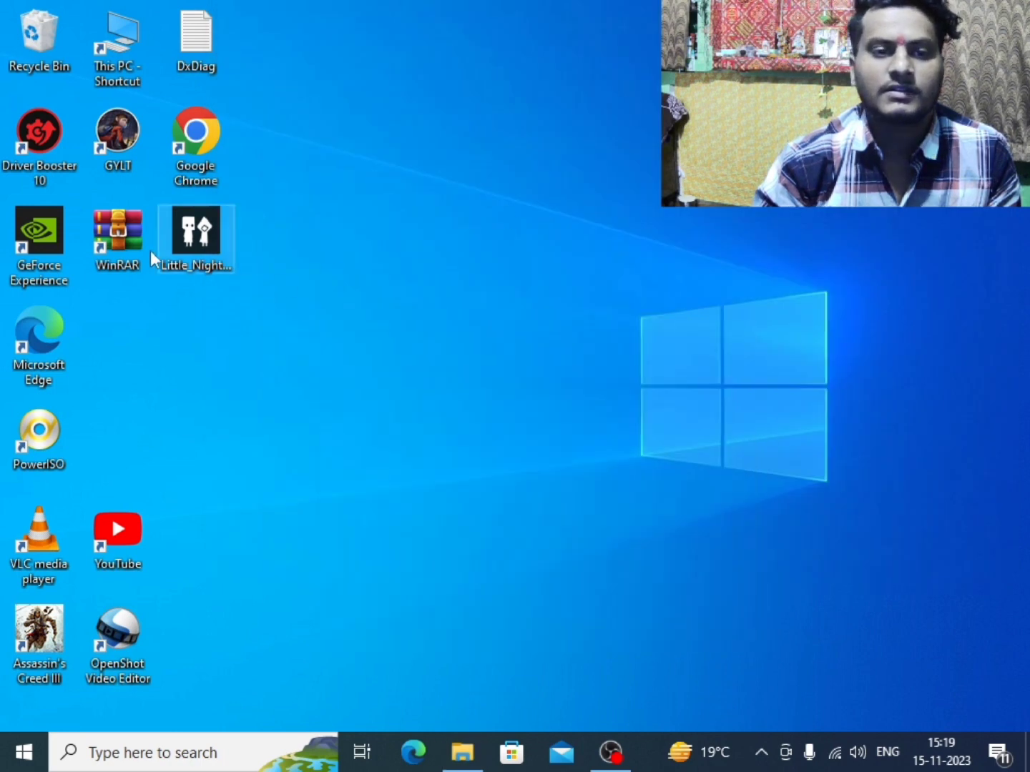
double_click(198, 152)
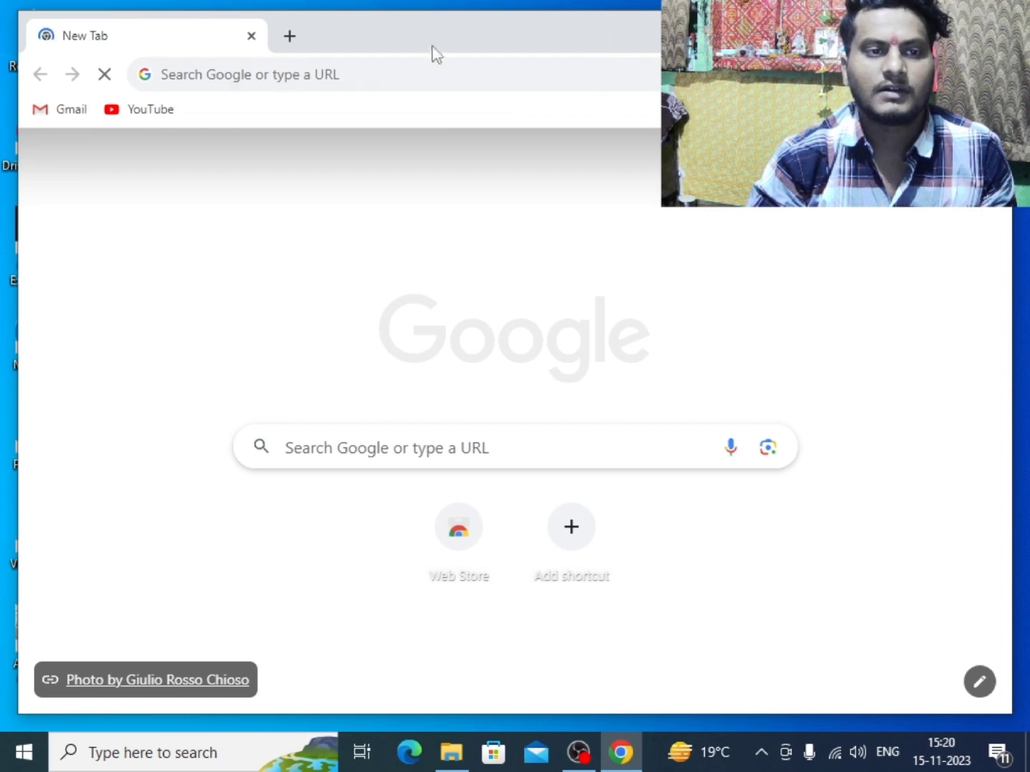
click(430, 446)
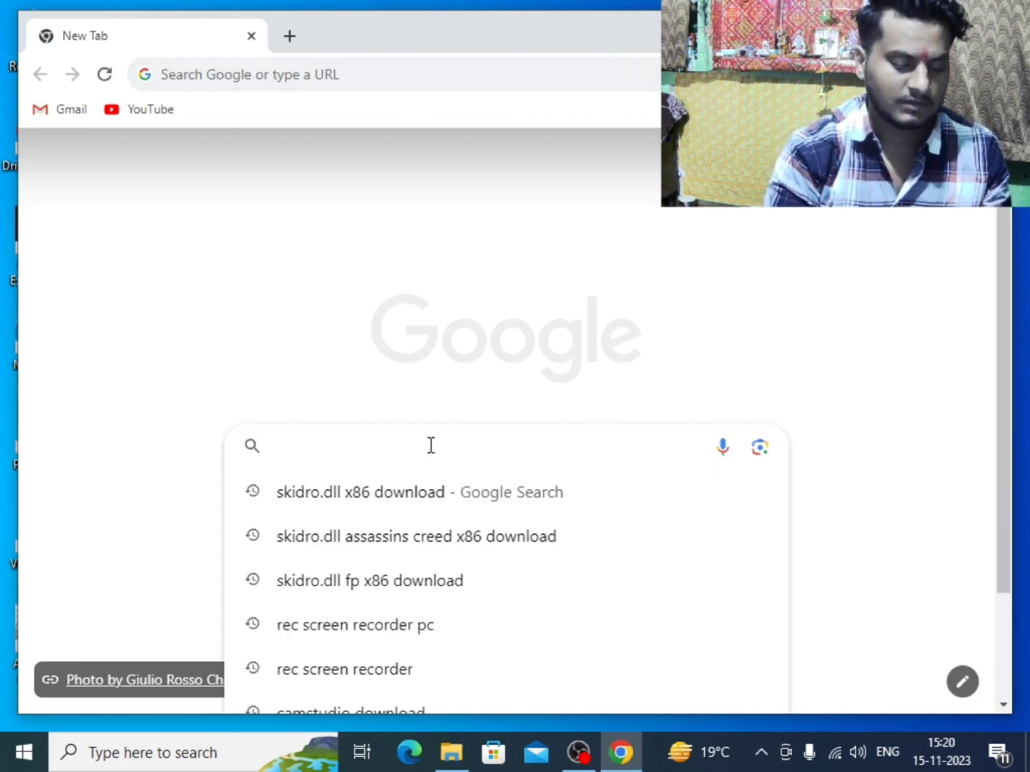
text(power iso)
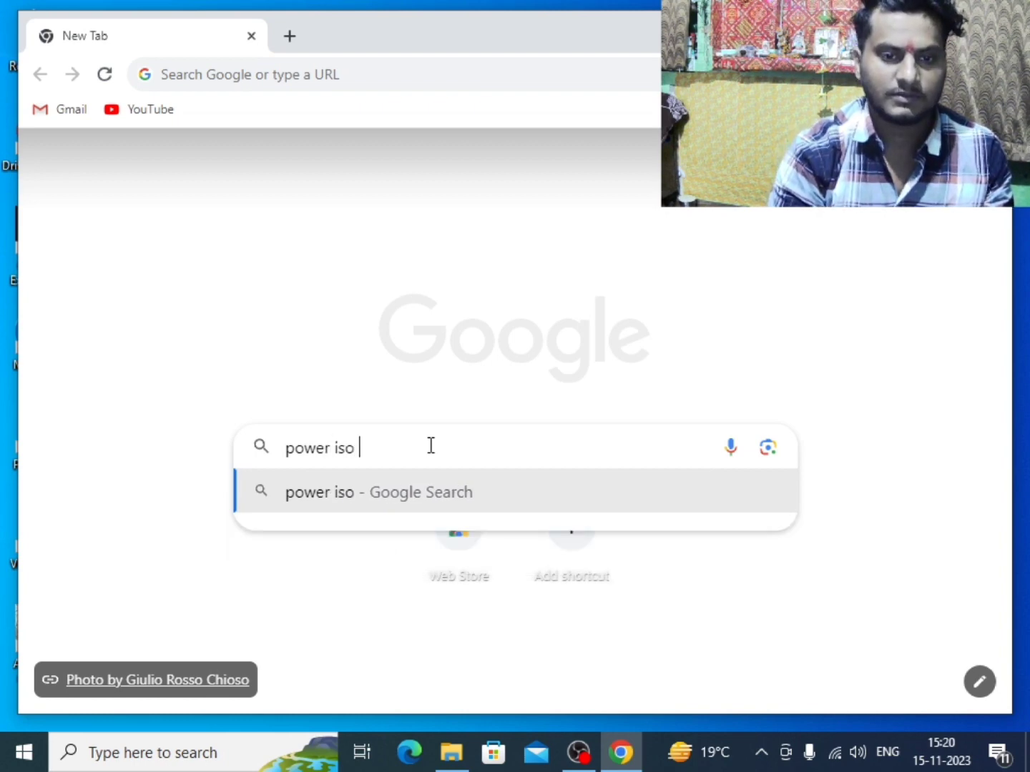
text( do)
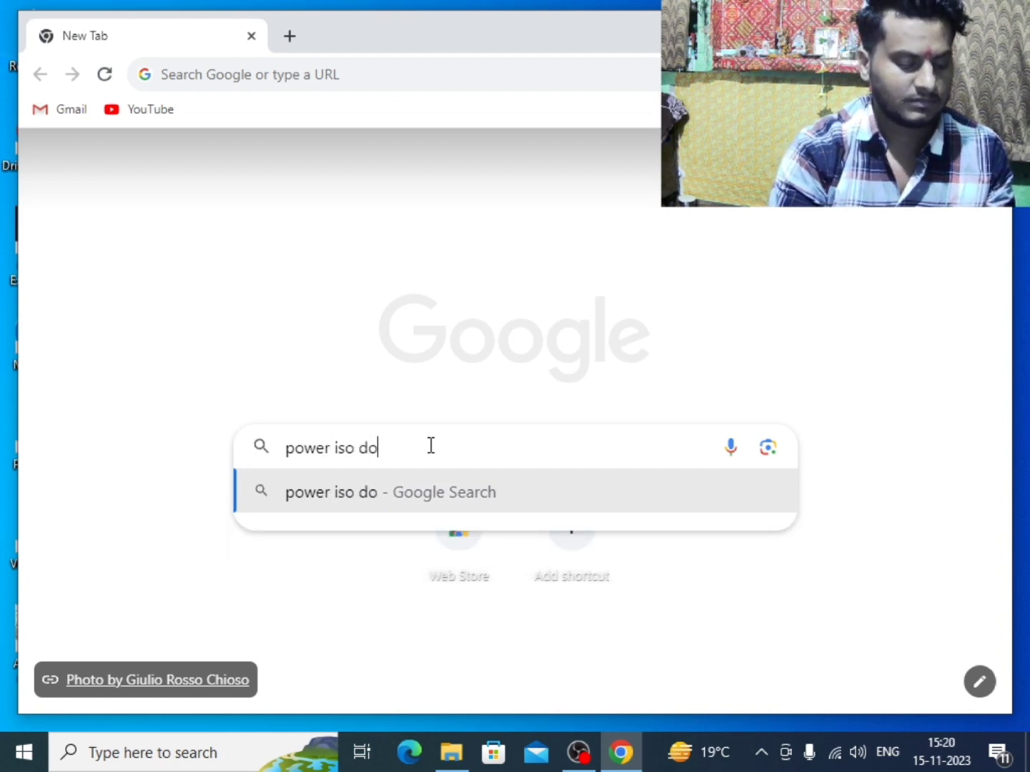
text(wnload)
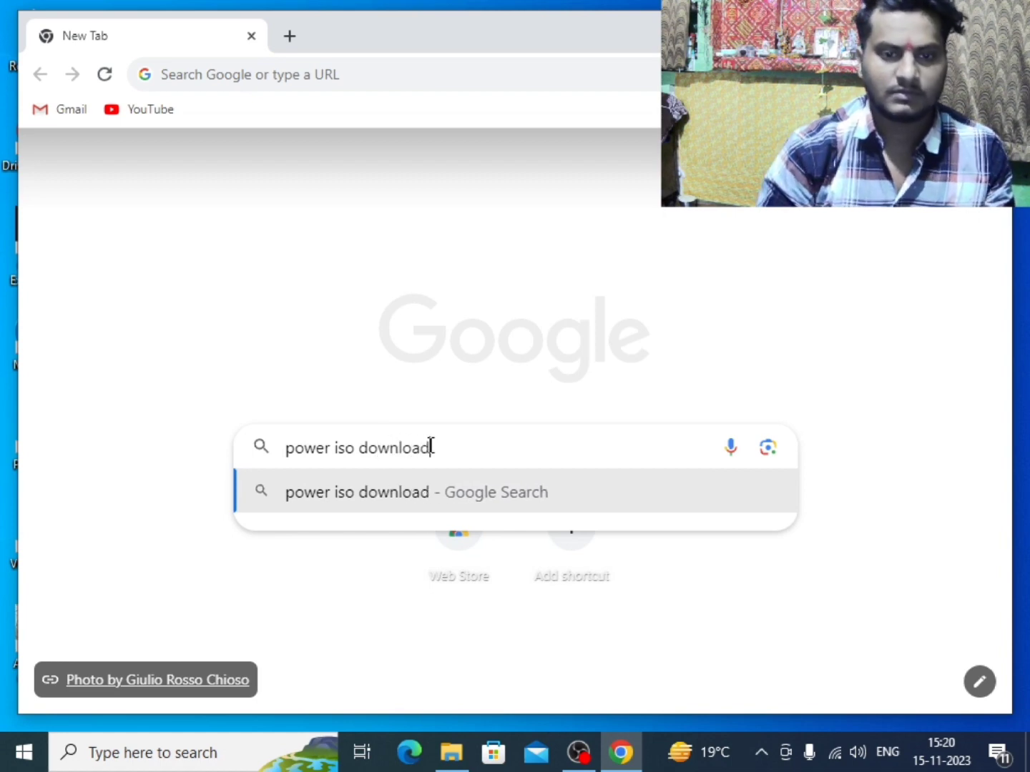
key(Return)
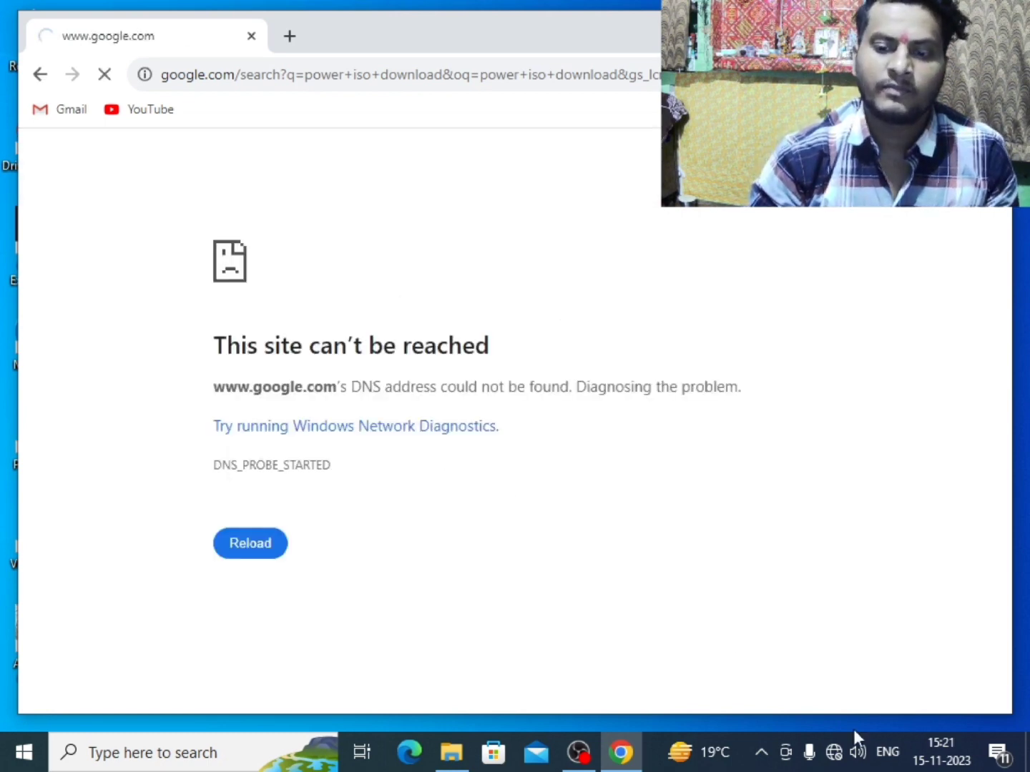
View the poweriso.com download page from the search results and close the browser
click(833, 756)
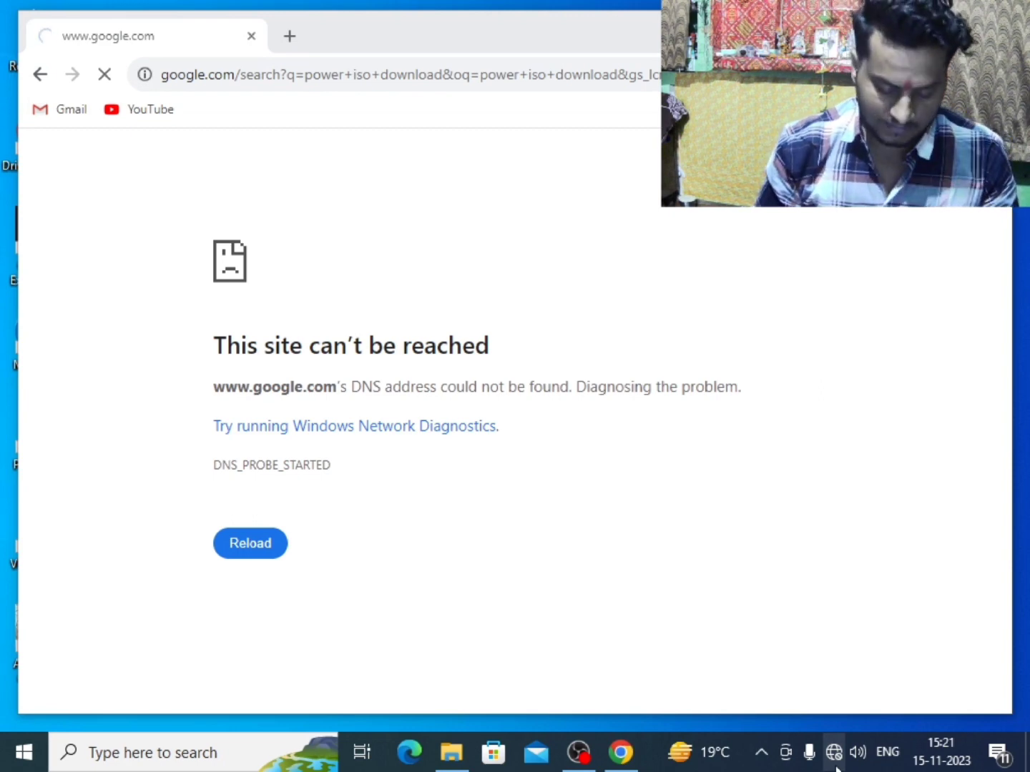
click(259, 128)
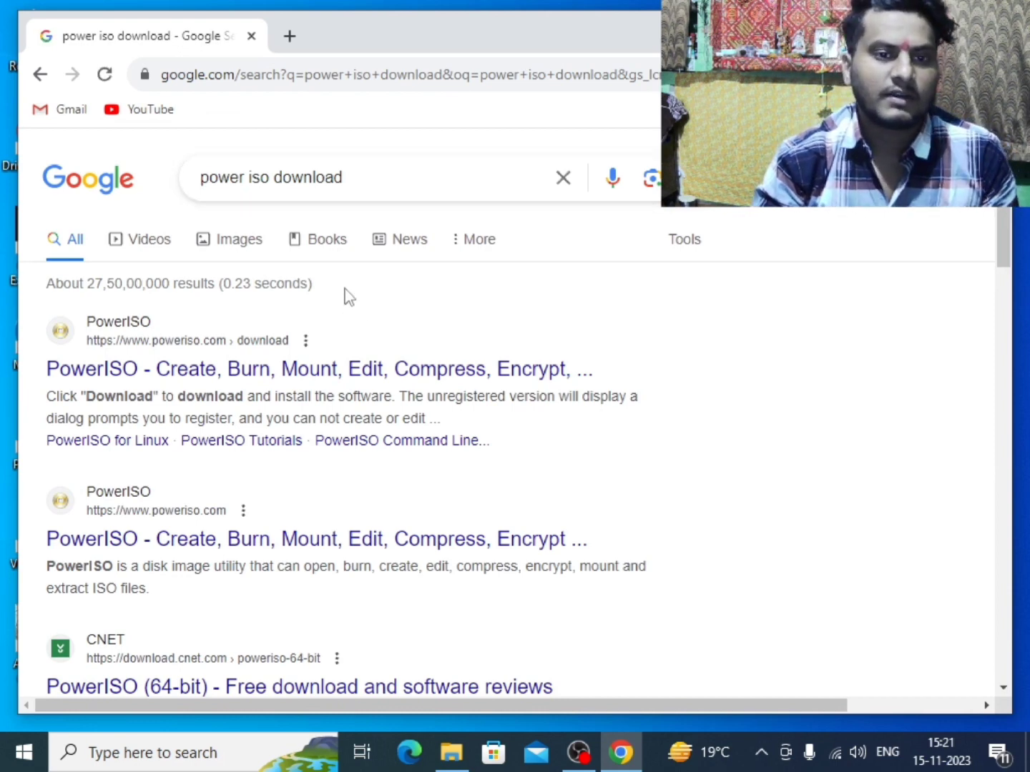
click(121, 379)
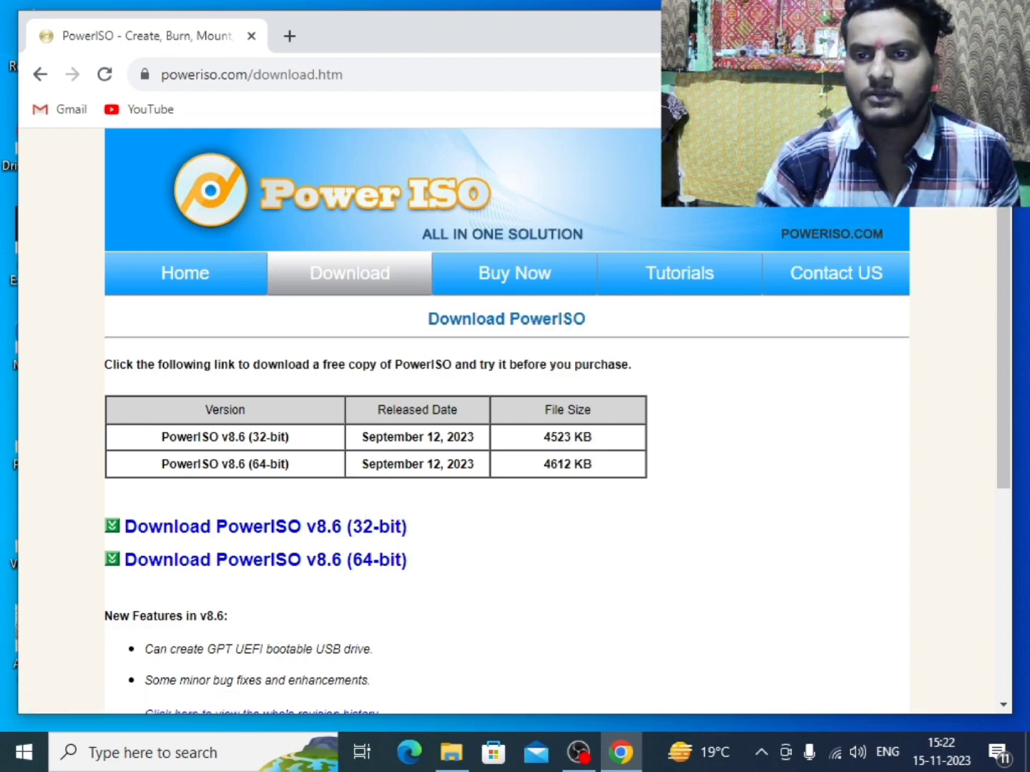
click(994, 22)
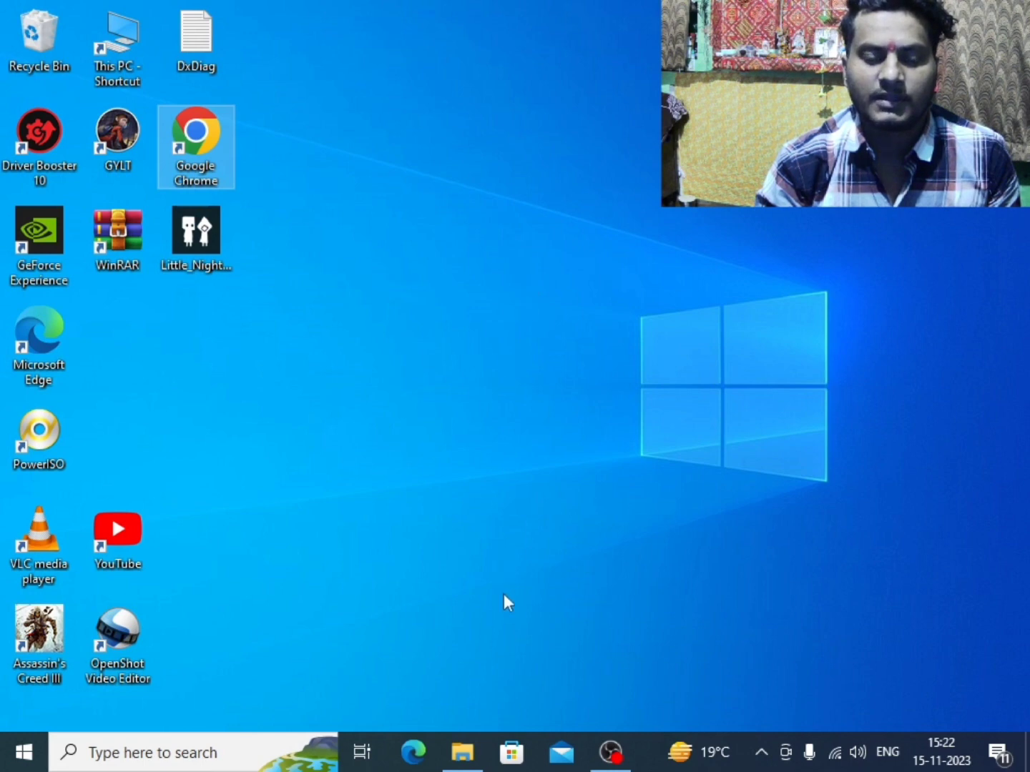
Return to File Explorer and mount the Assassin's Creed III disc image to drive F: with PowerISO
click(462, 750)
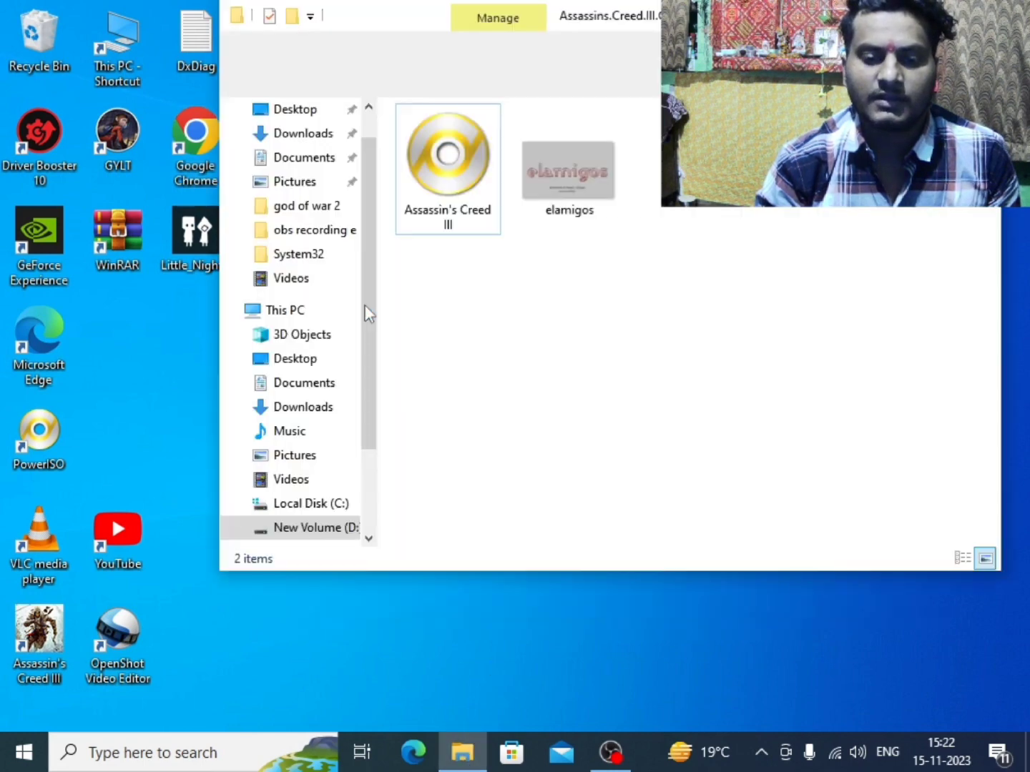
click(446, 171)
right_click(444, 166)
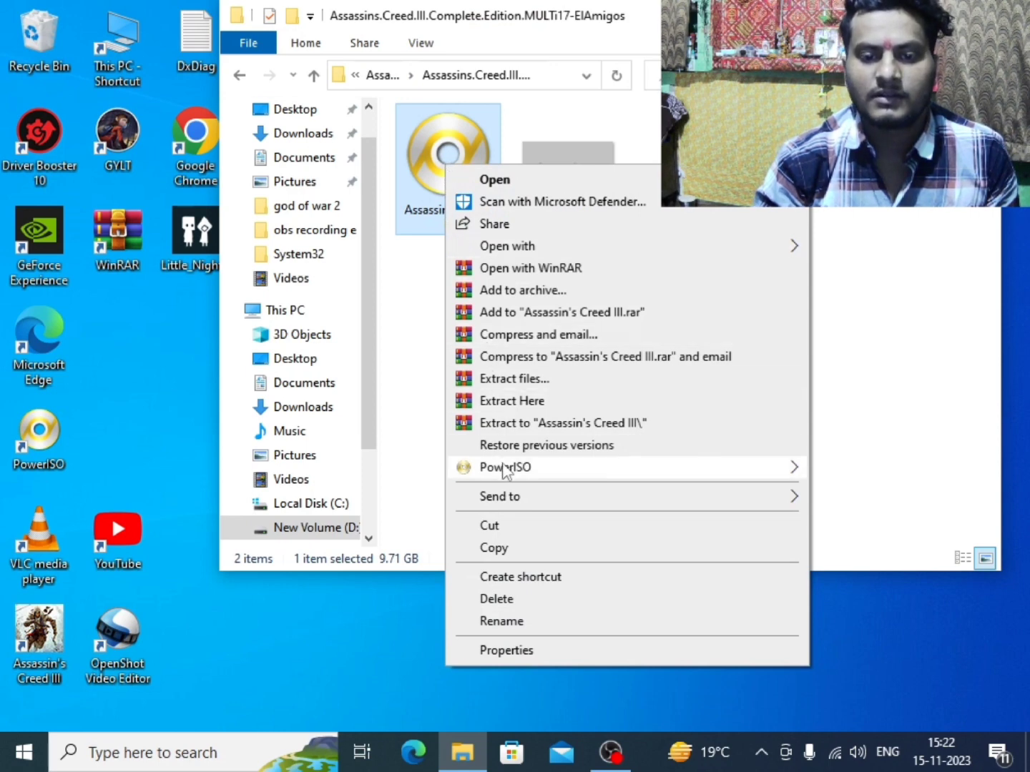
mouse_move(504, 467)
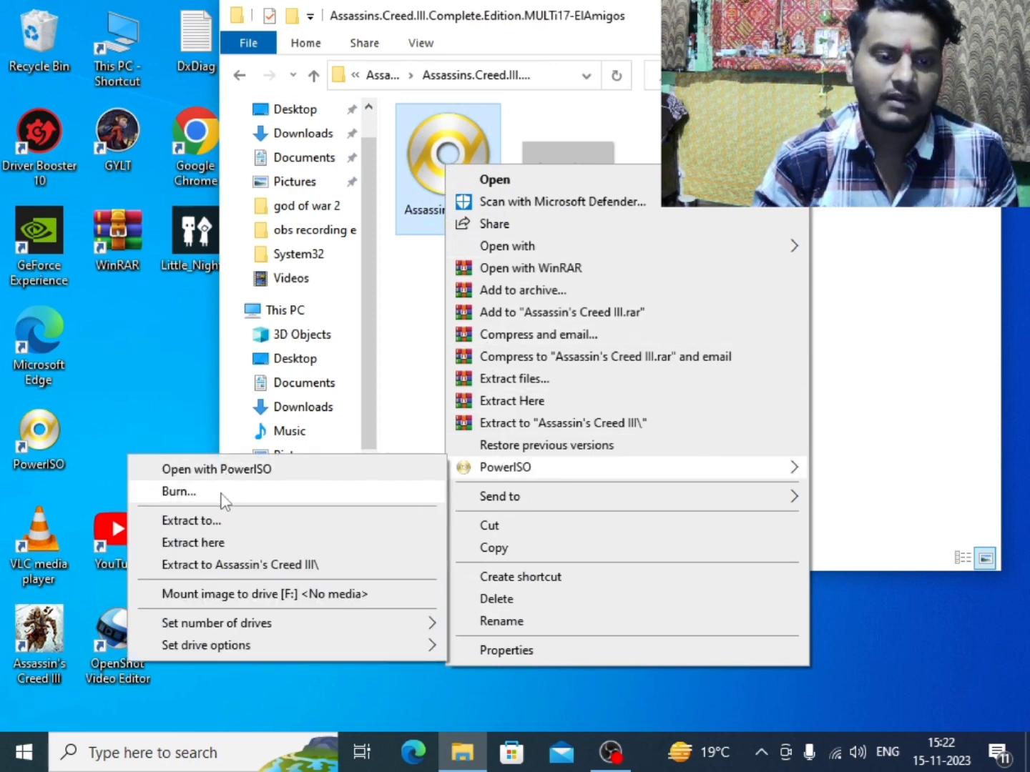
click(244, 595)
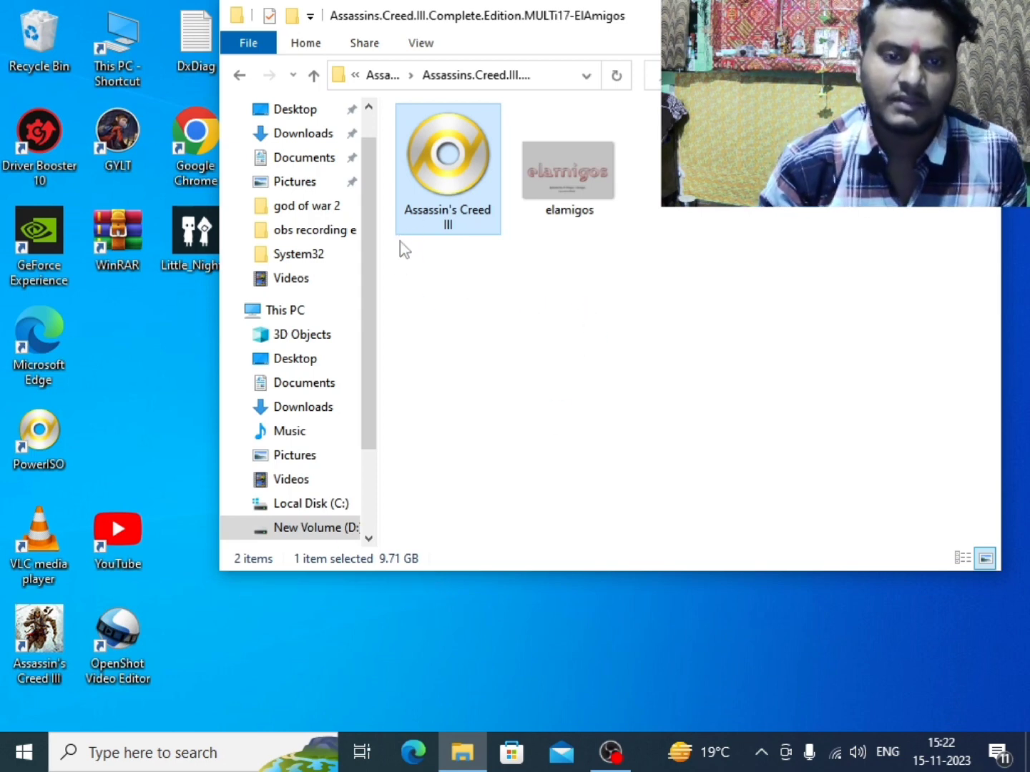
Open the mounted CD Drive (F:) from This PC to show its installation files
click(318, 308)
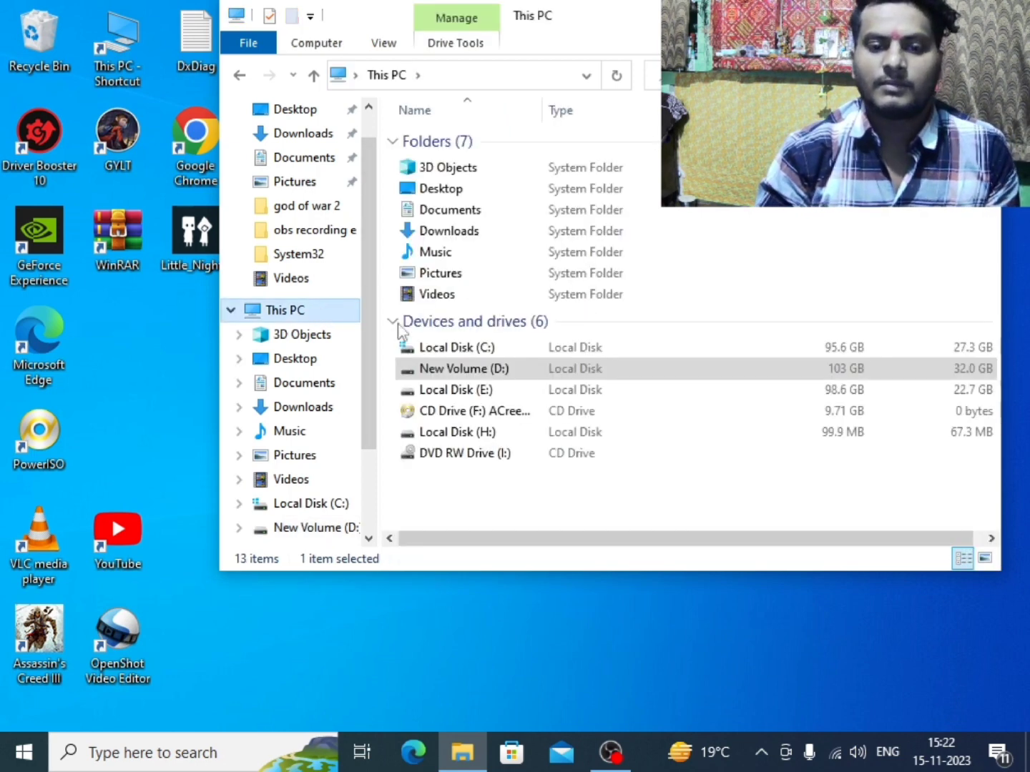
click(473, 416)
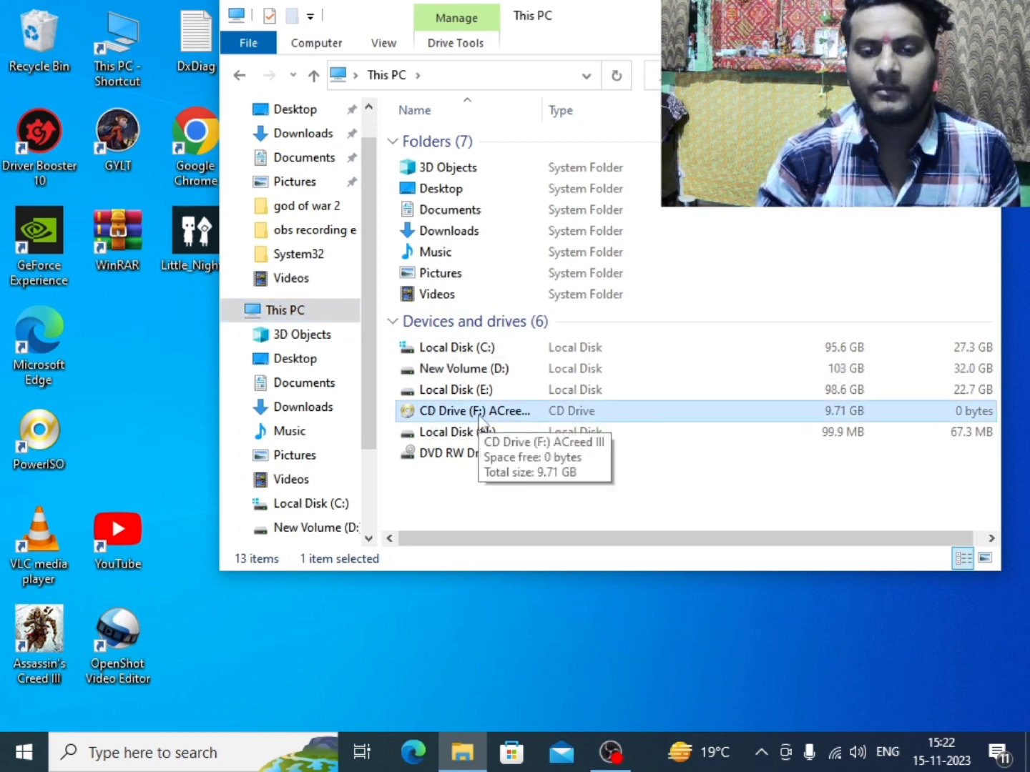
right_click(476, 408)
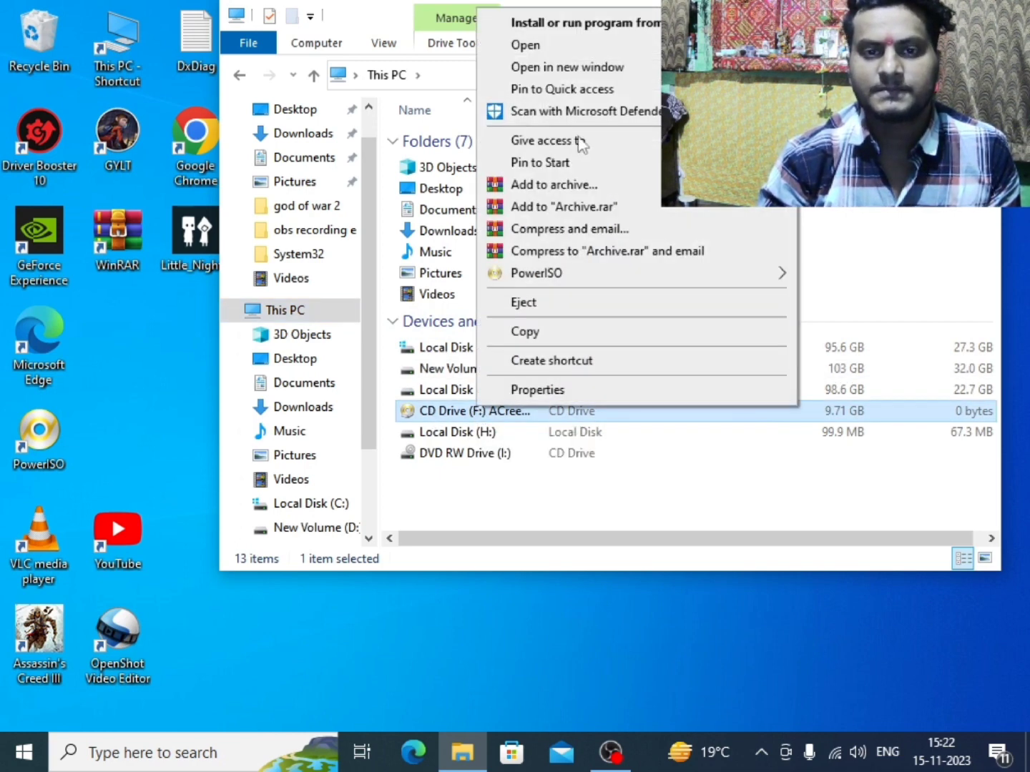
click(526, 43)
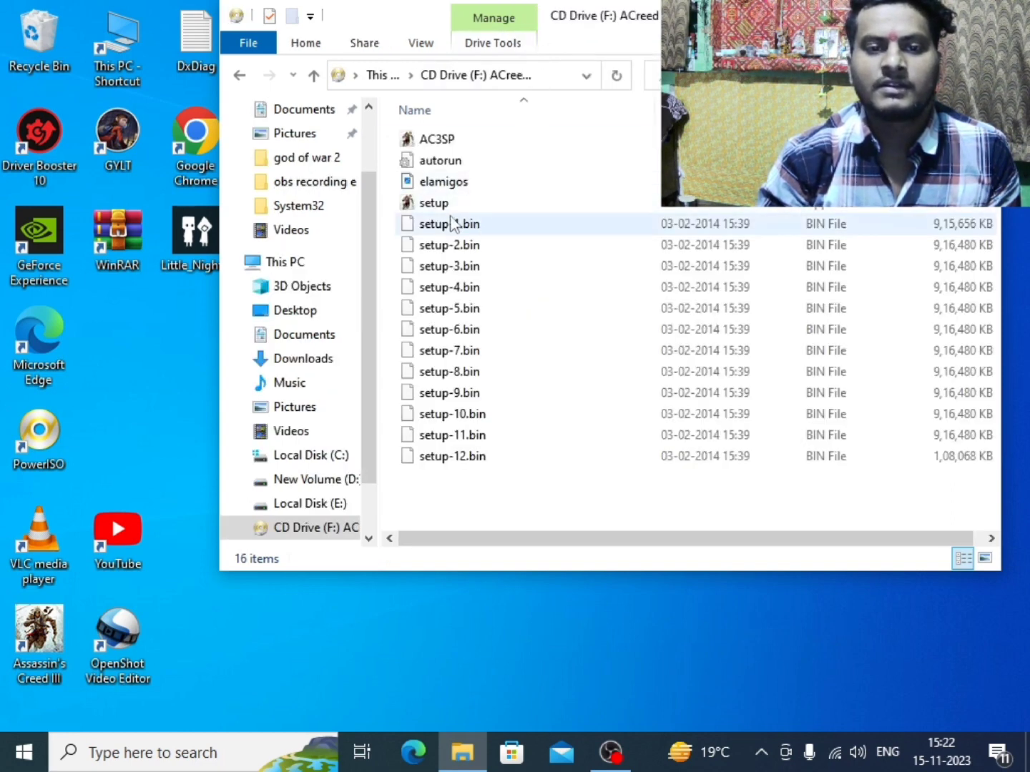
Run setup from the mounted disc as administrator with English as the setup language, and exit the Assassin's Creed III wizard at its welcome page
click(447, 206)
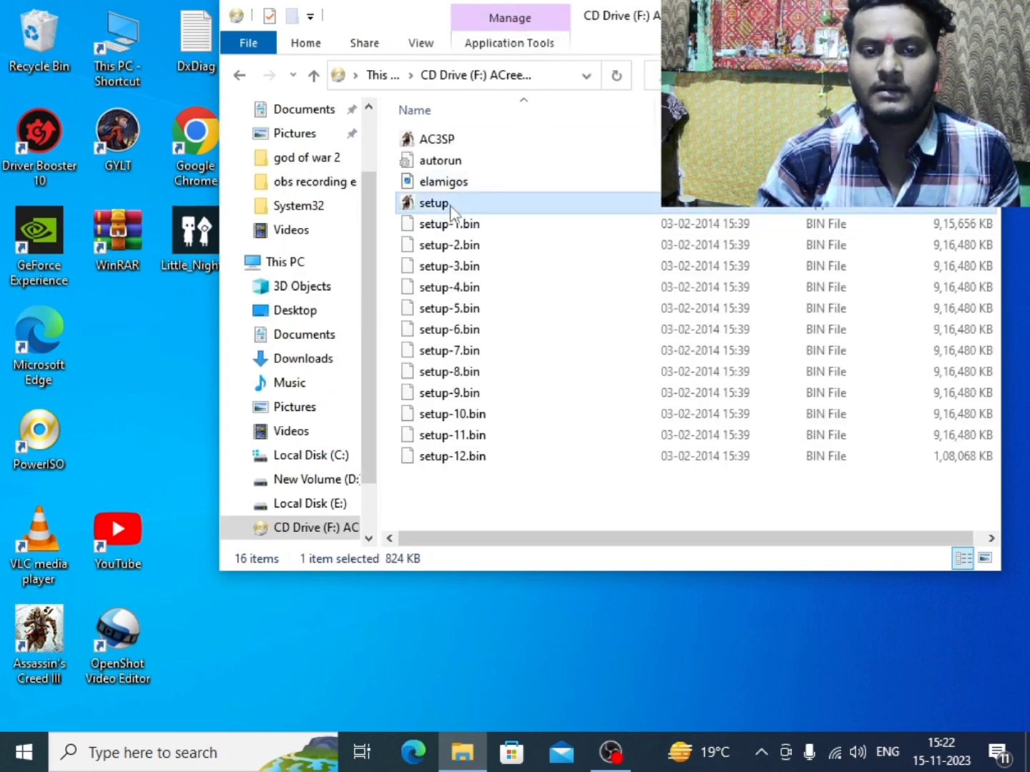
right_click(449, 204)
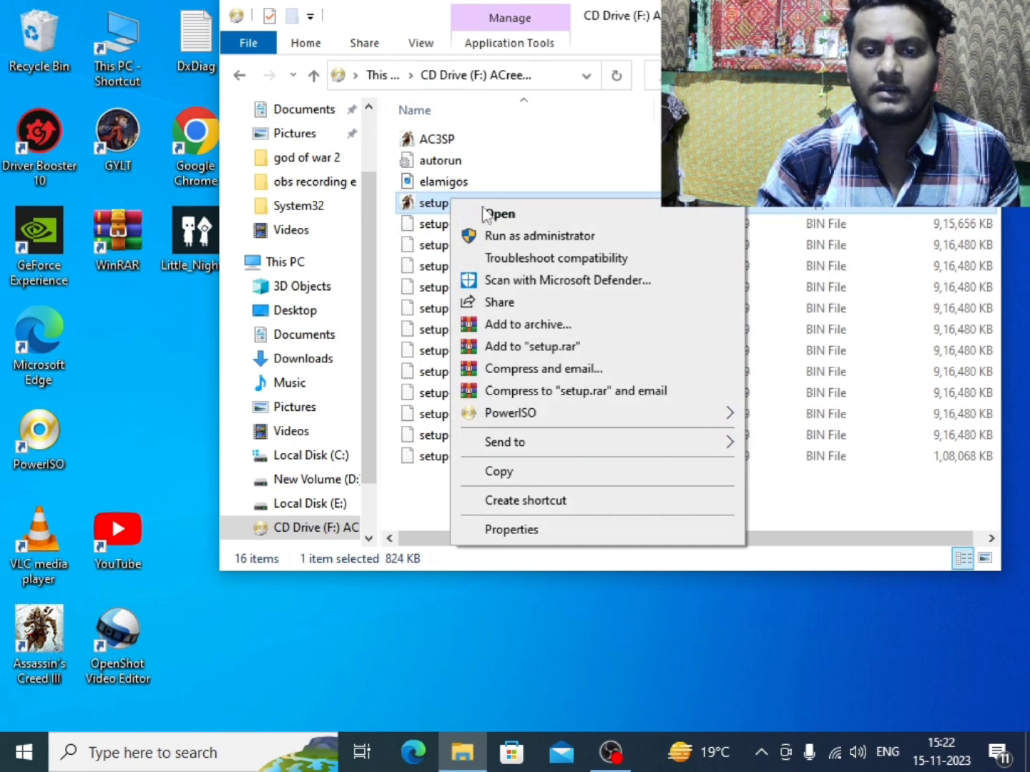
click(527, 237)
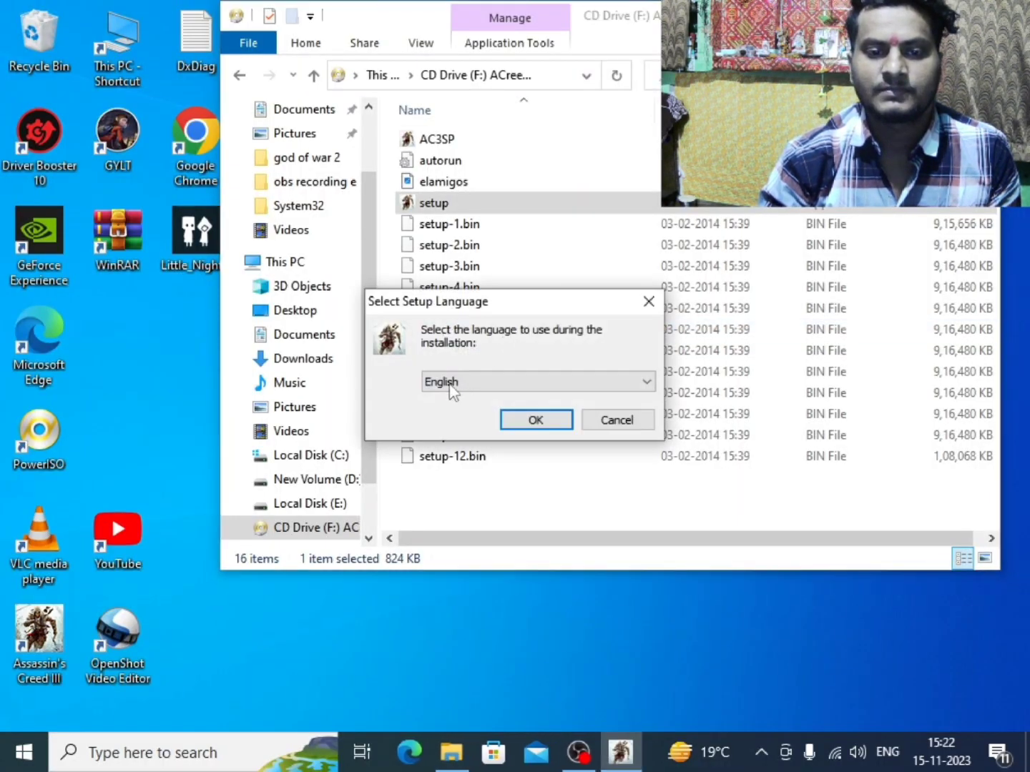
click(531, 425)
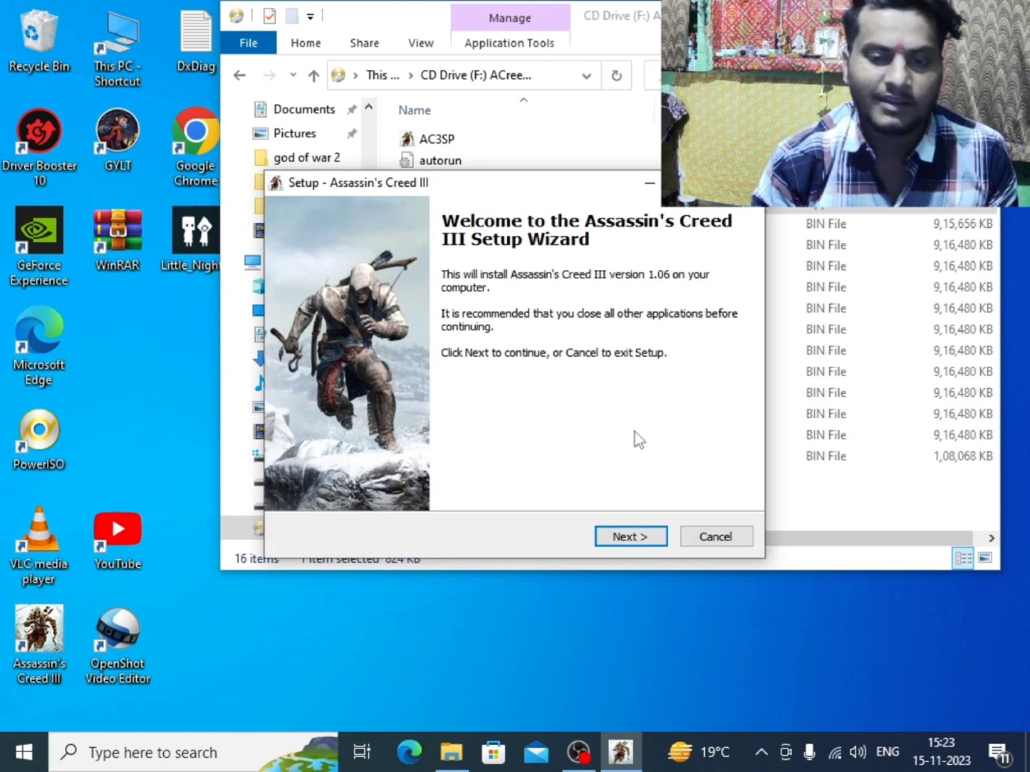
click(713, 537)
click(582, 472)
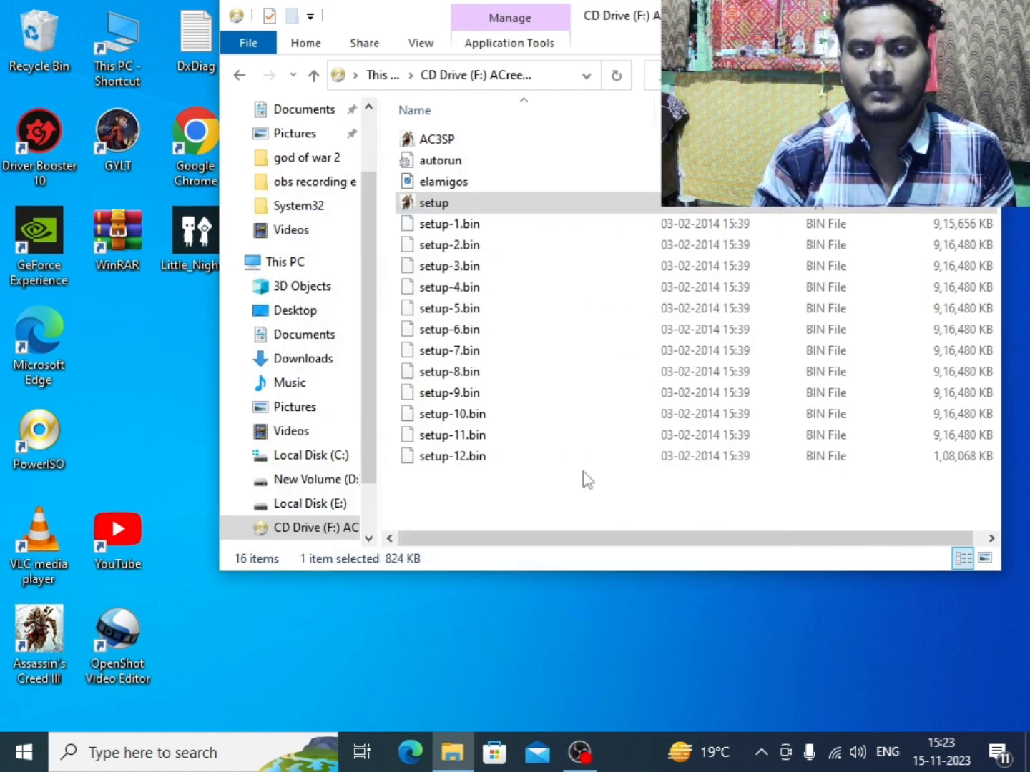
Close the mounted disc's folder window and refresh the desktop
click(983, 16)
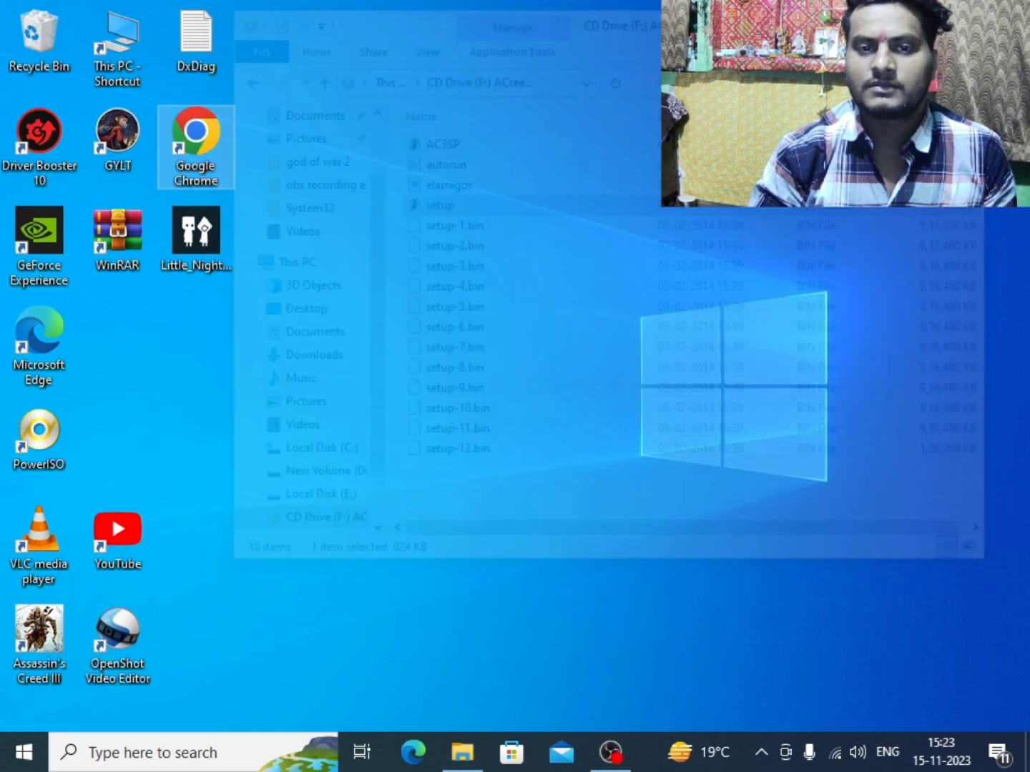
right_click(412, 254)
click(455, 314)
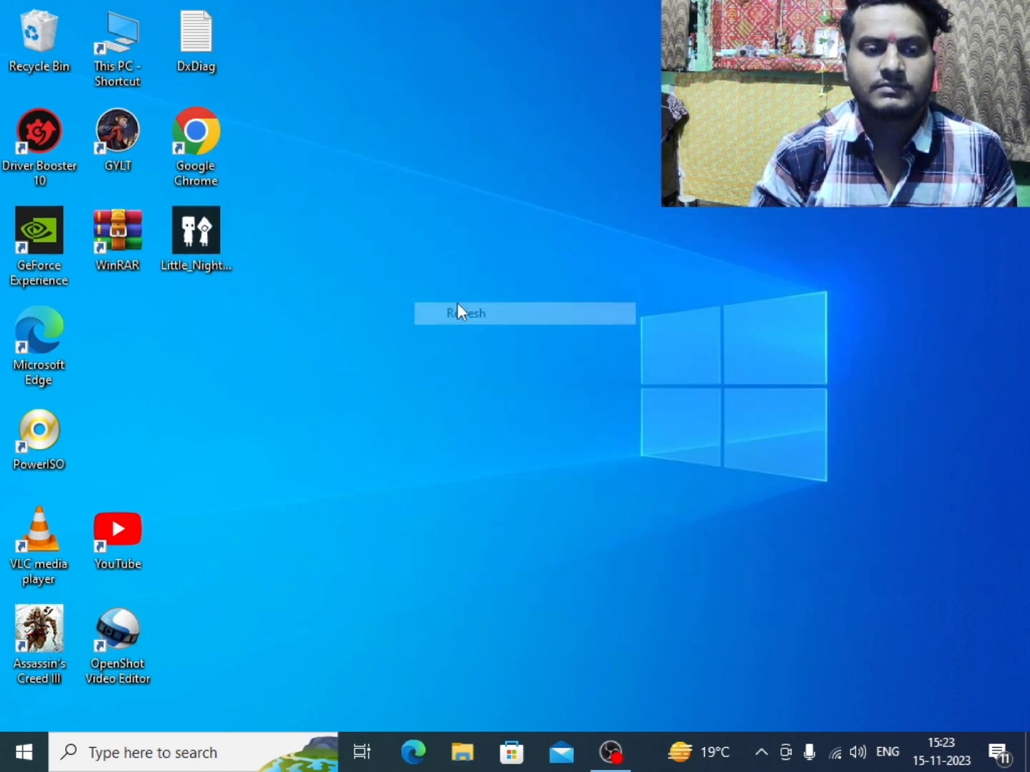
right_click(475, 191)
click(512, 253)
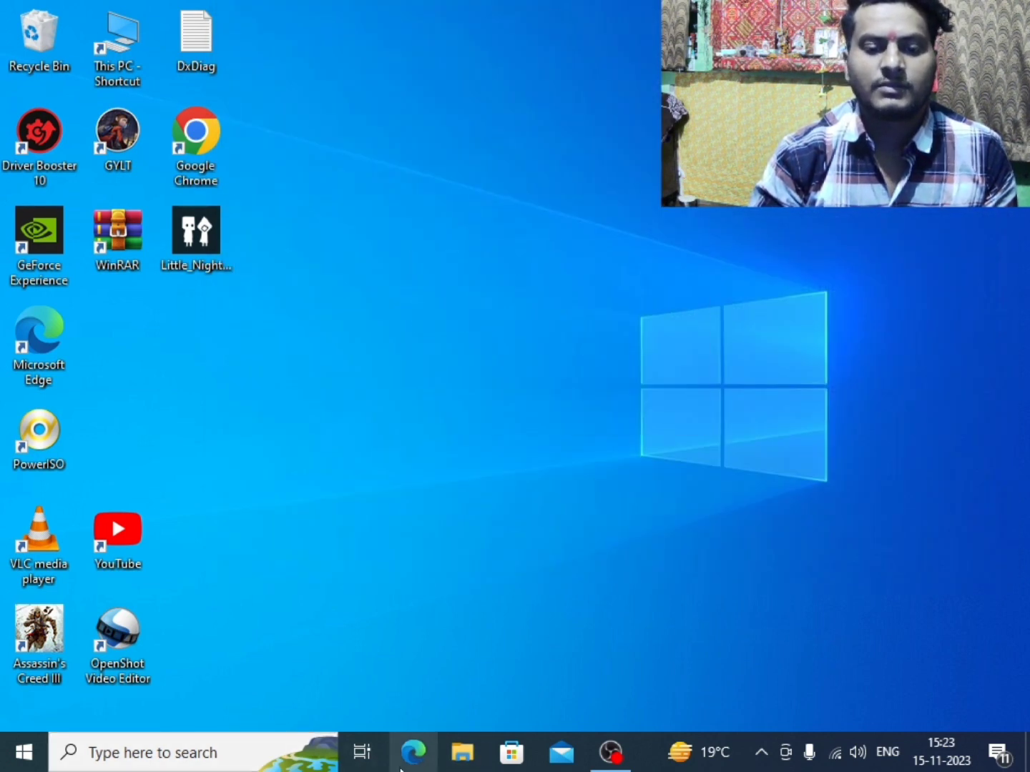
View the game files in the Assassin's Creed III folder on Local Disk (C:) and close the window
click(459, 751)
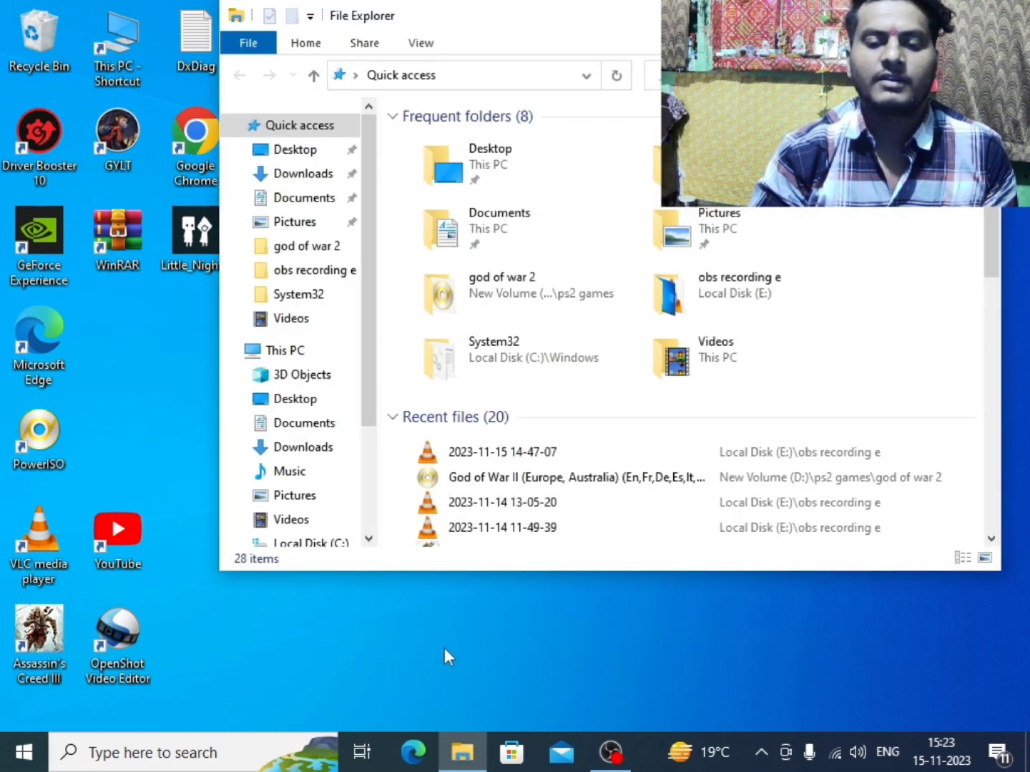
click(278, 352)
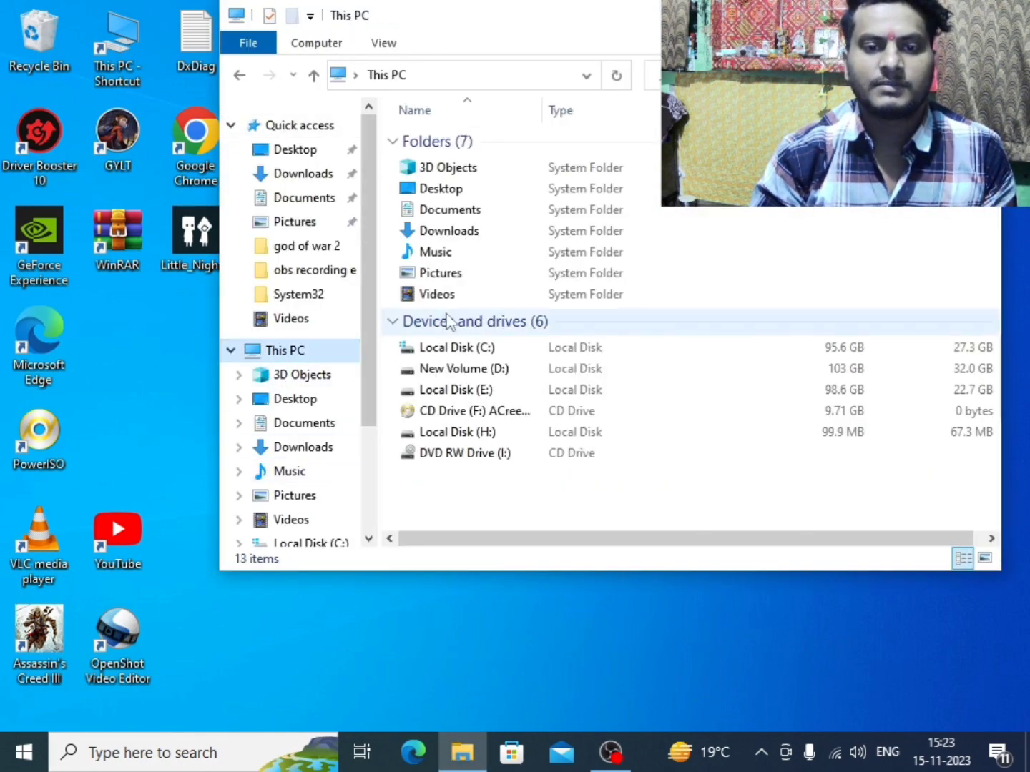
click(485, 350)
double_click(484, 349)
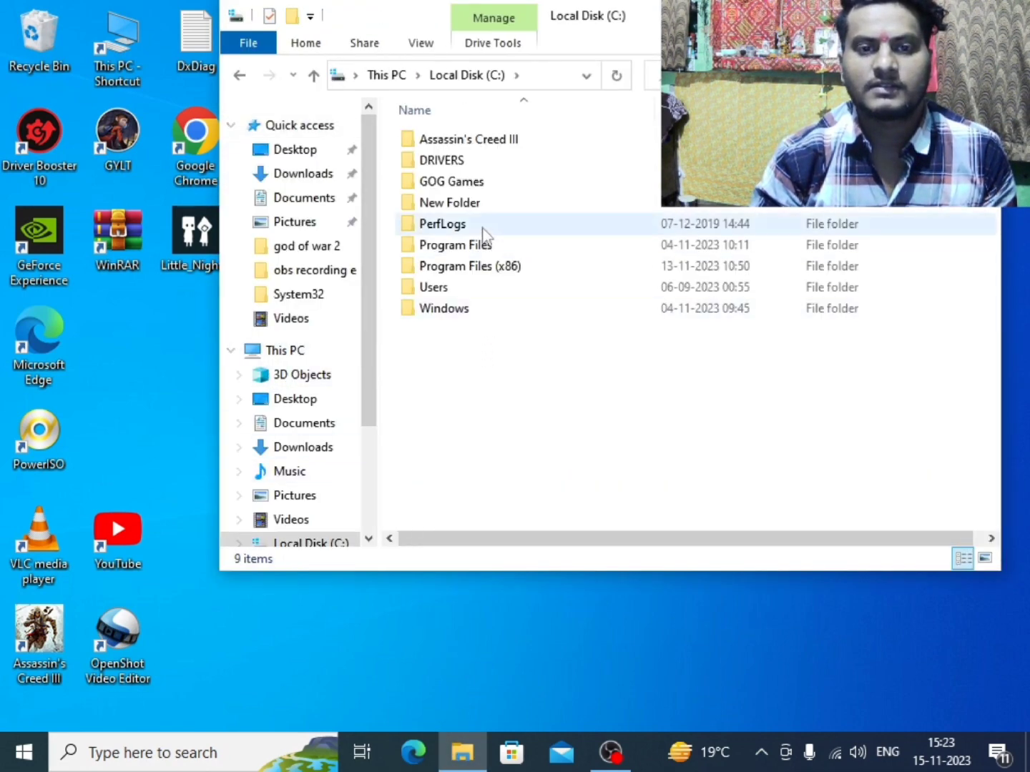
click(471, 141)
double_click(471, 142)
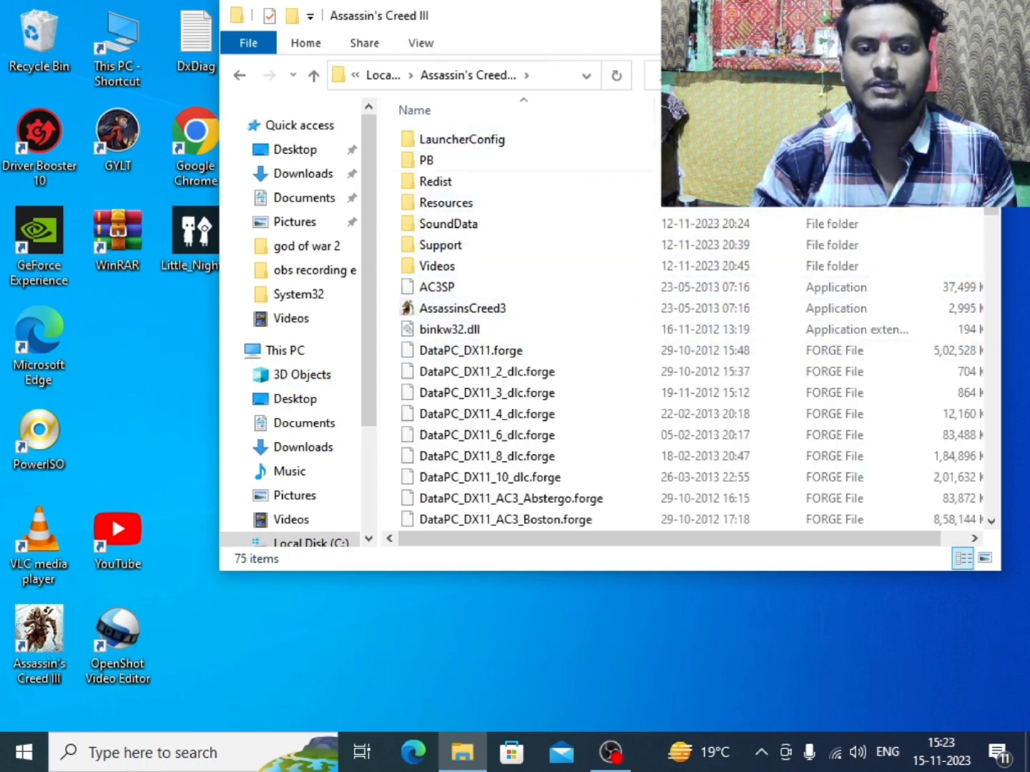
key(alt+F4)
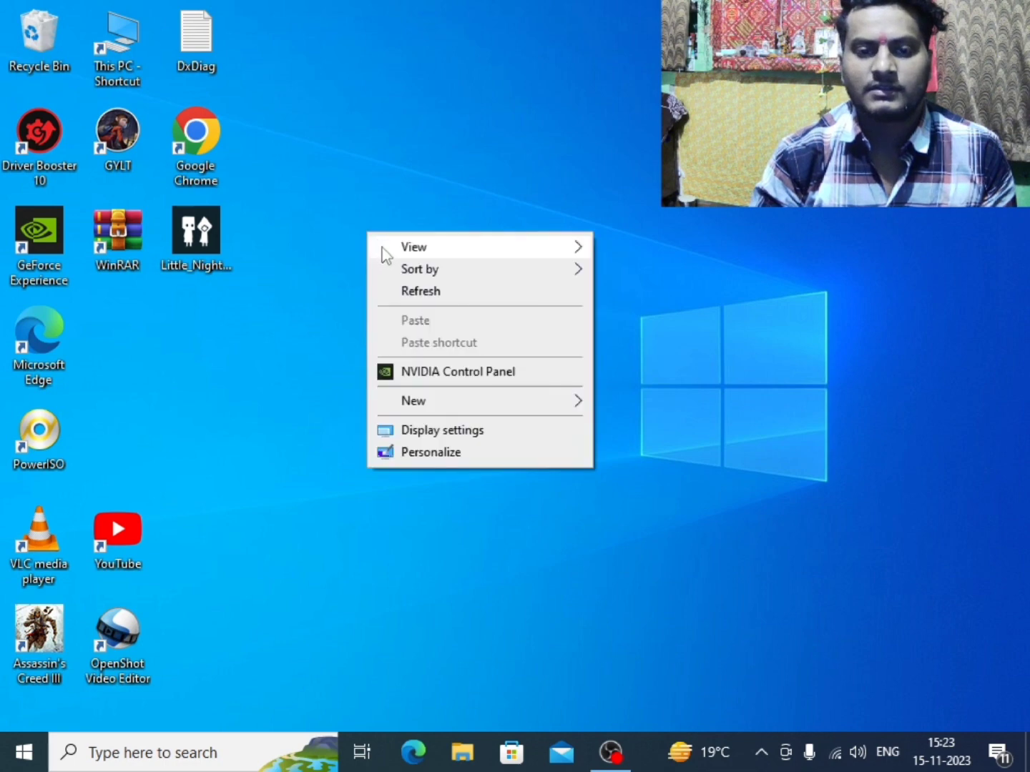
Refresh the desktop, launch Assassin's Creed III from its desktop shortcut and proceed past the title screen to the main menu
right_click(366, 231)
click(405, 292)
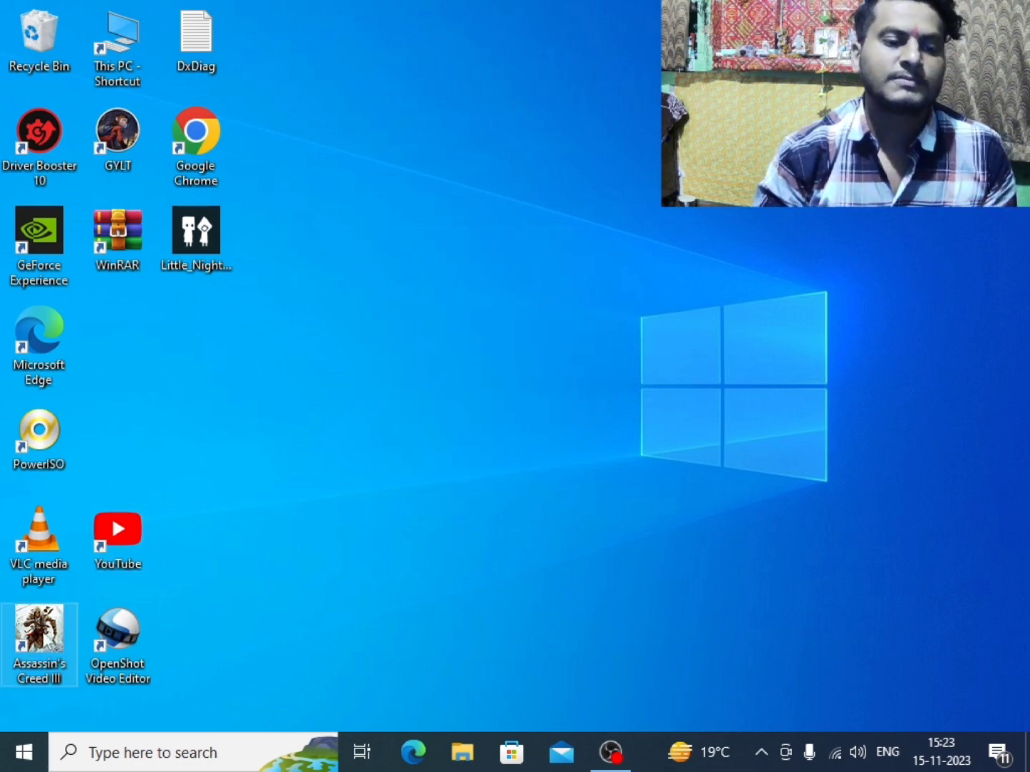
double_click(43, 636)
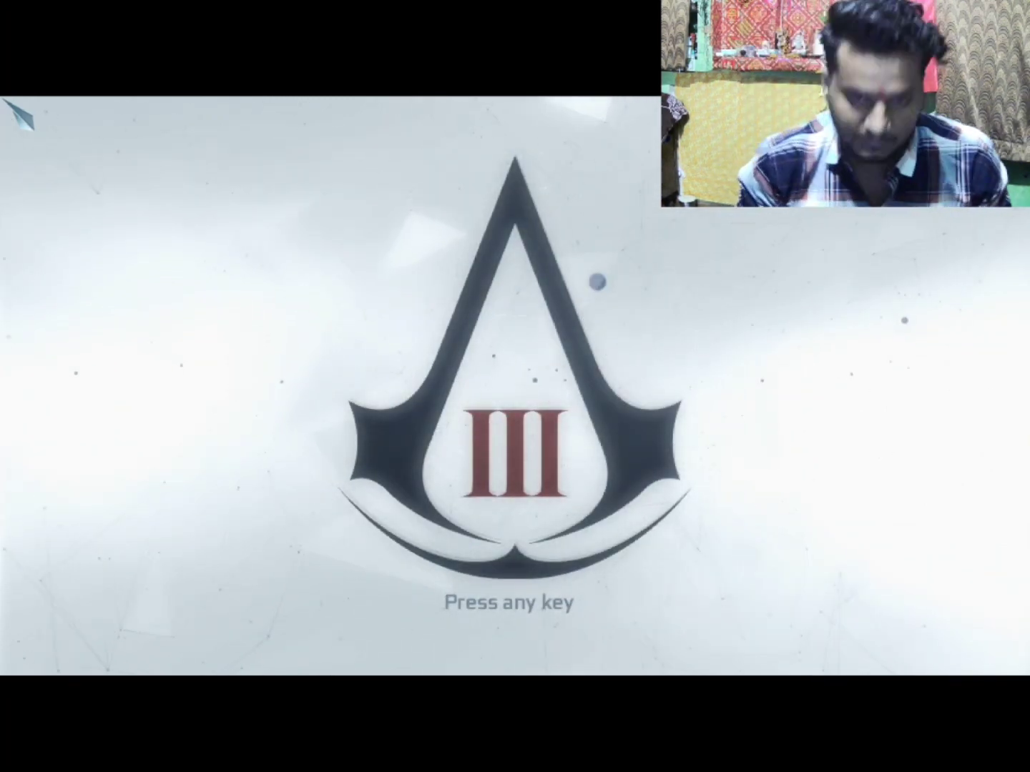
key(Return)
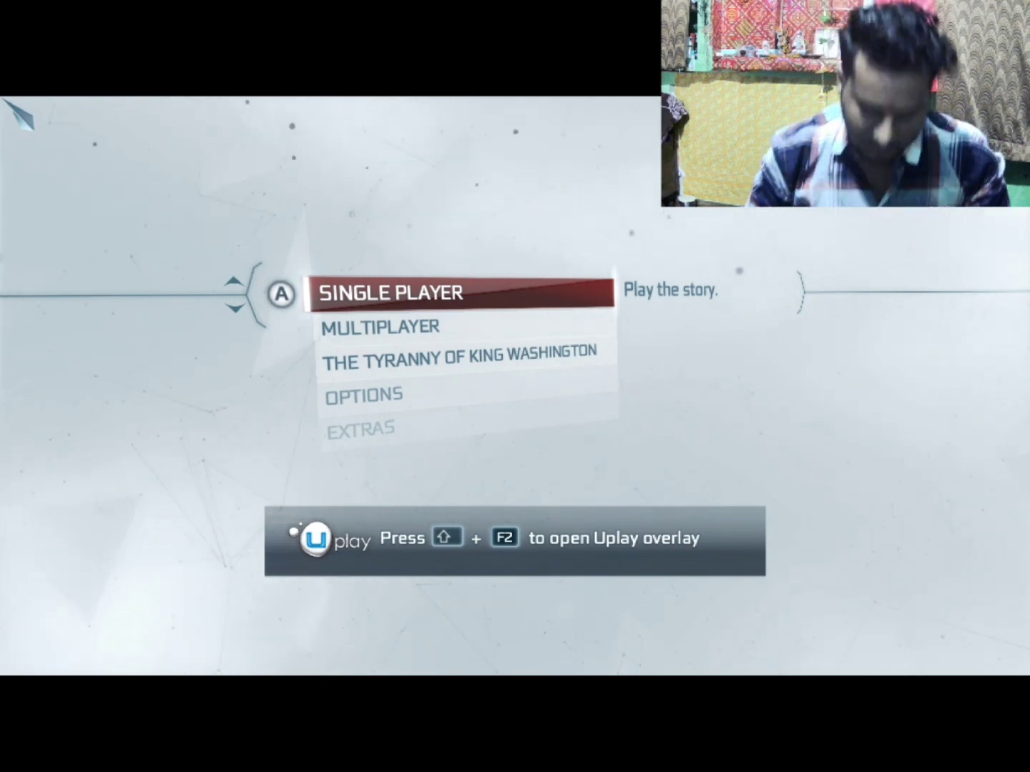
key(Down)
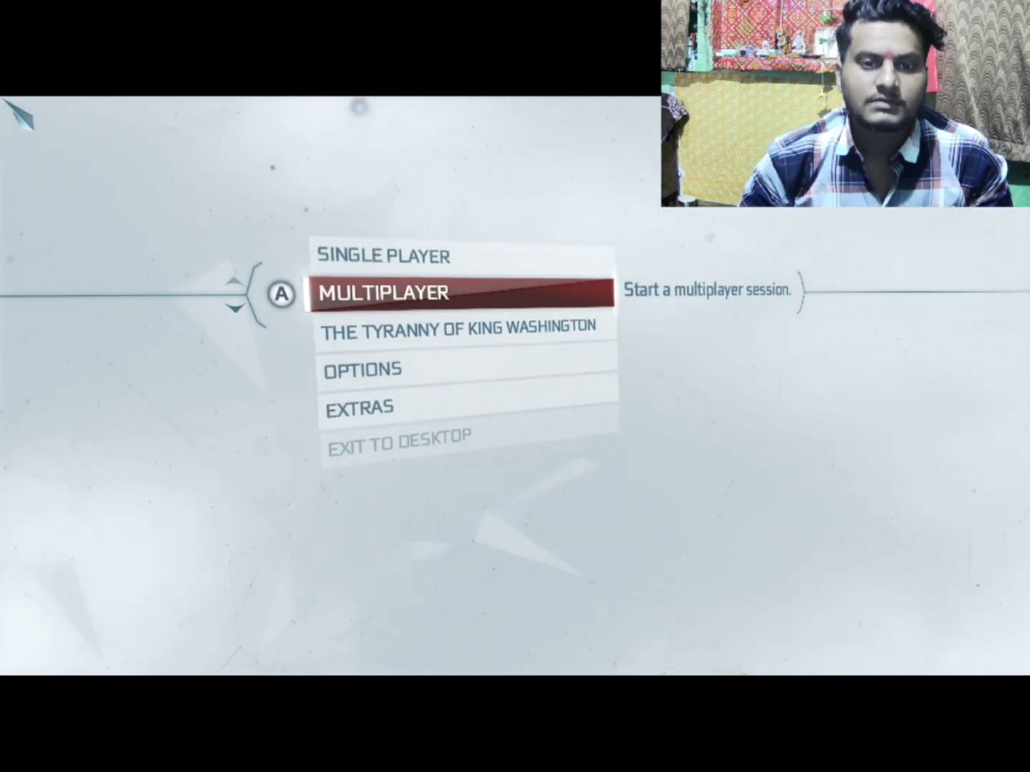
key(Up)
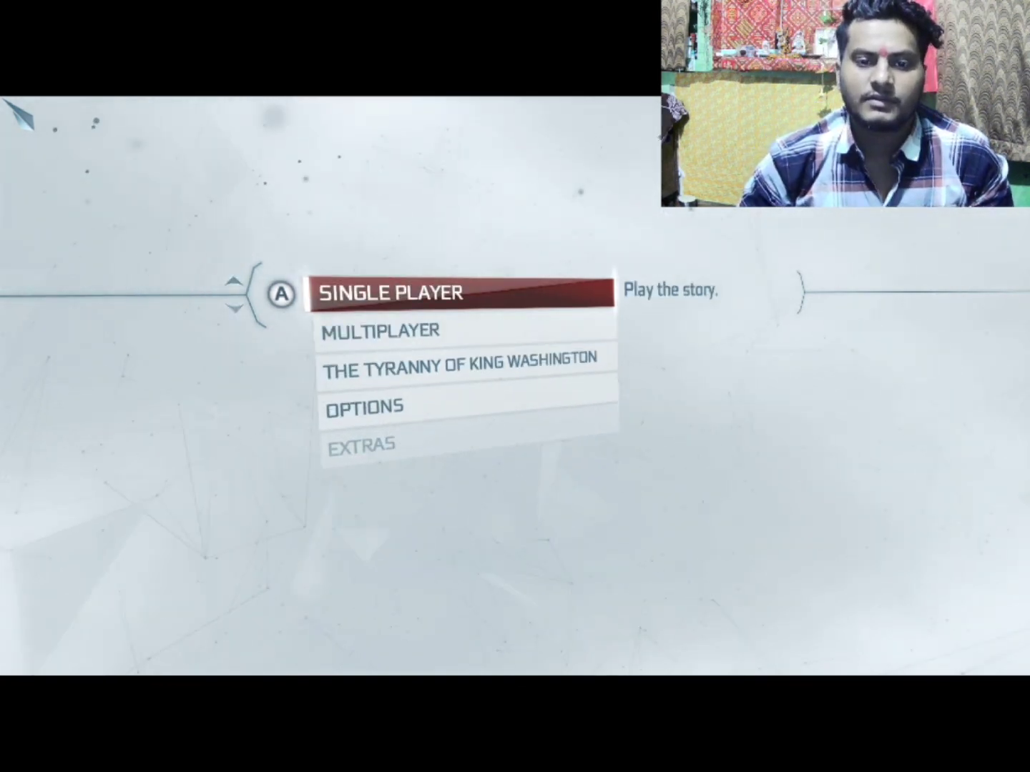
key(Down)
key(Up)
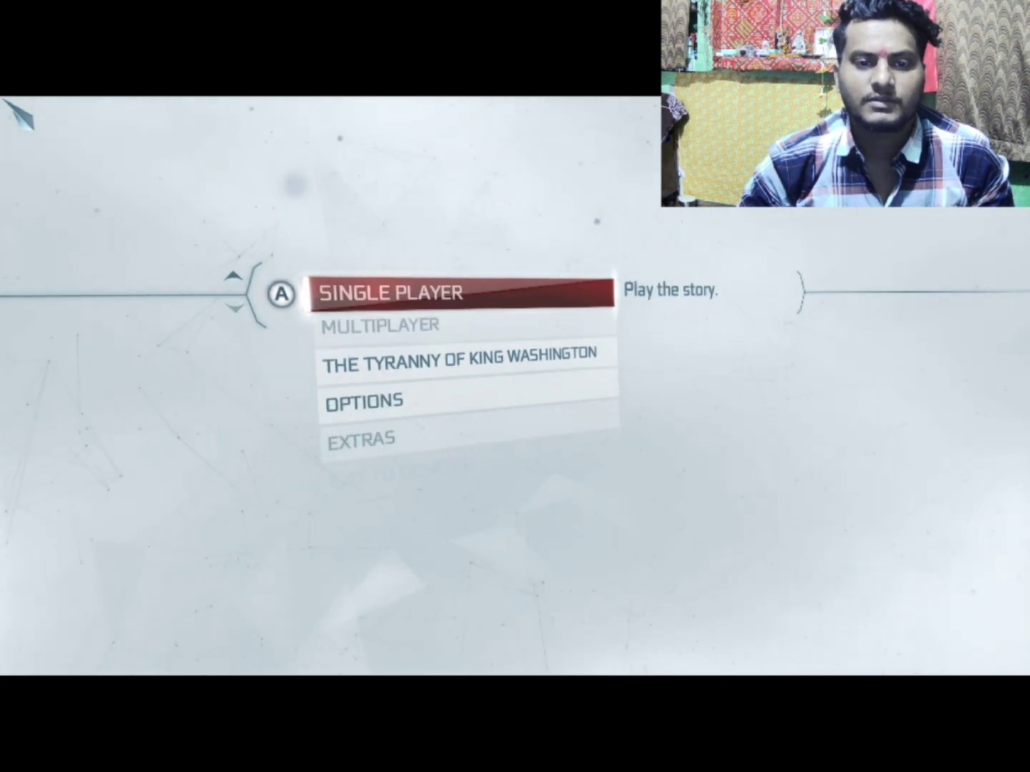
Start a new single-player game in the second save slot and name it "pcgamers tech"
key(Return)
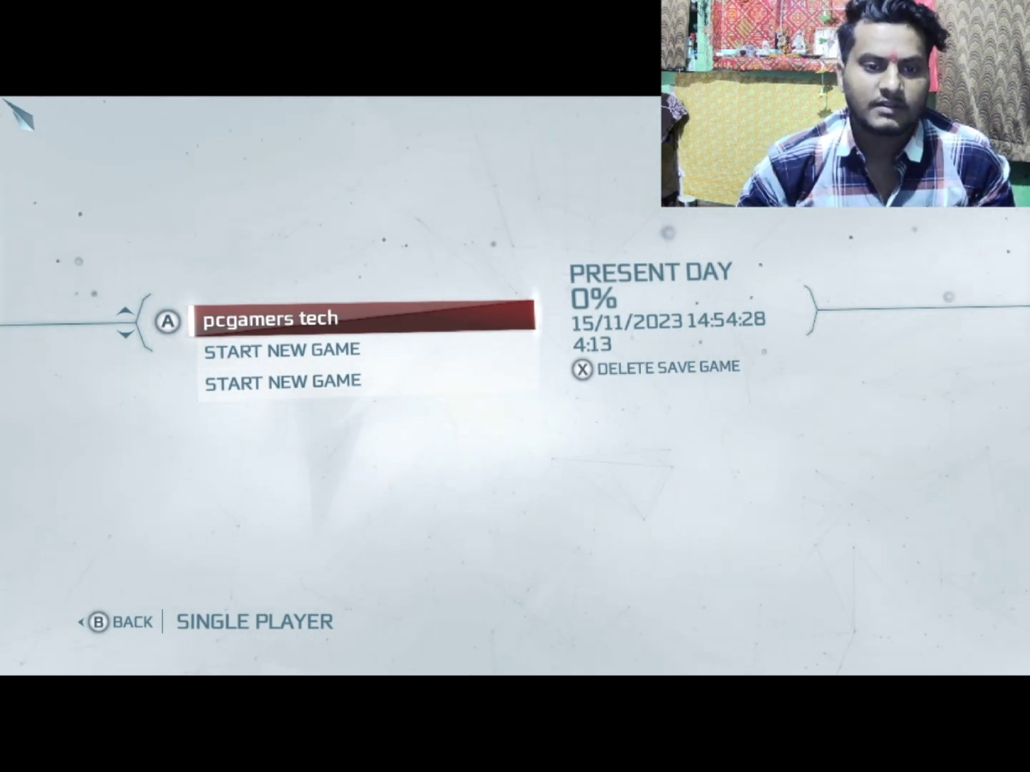
key(Down)
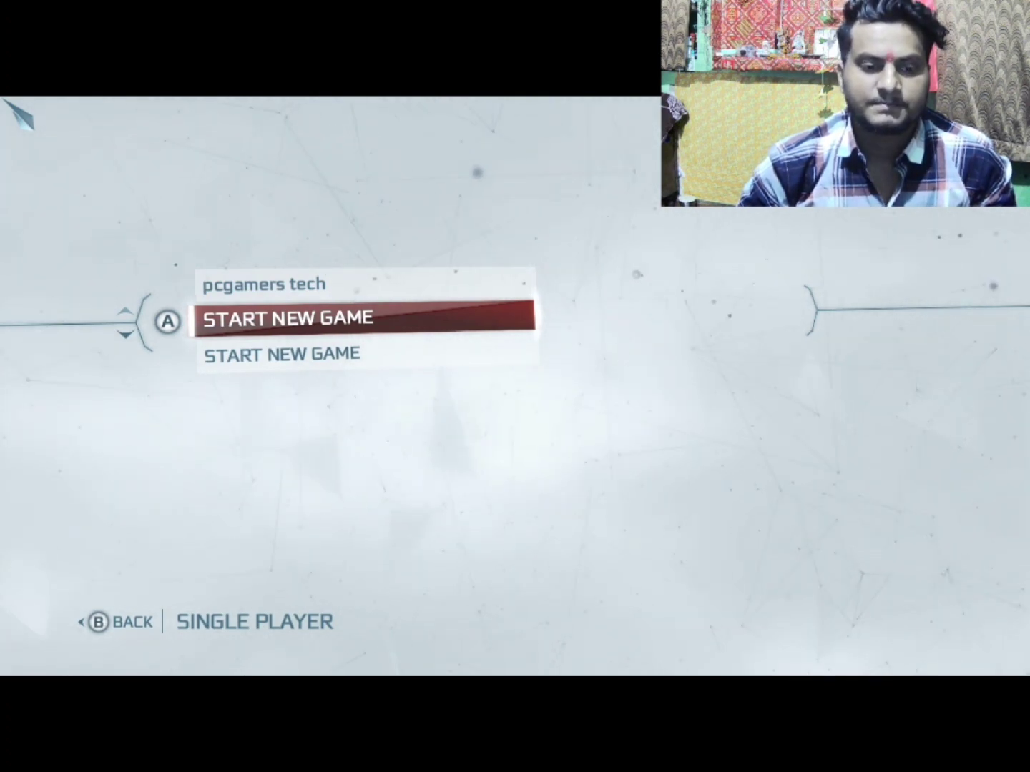
key(Return)
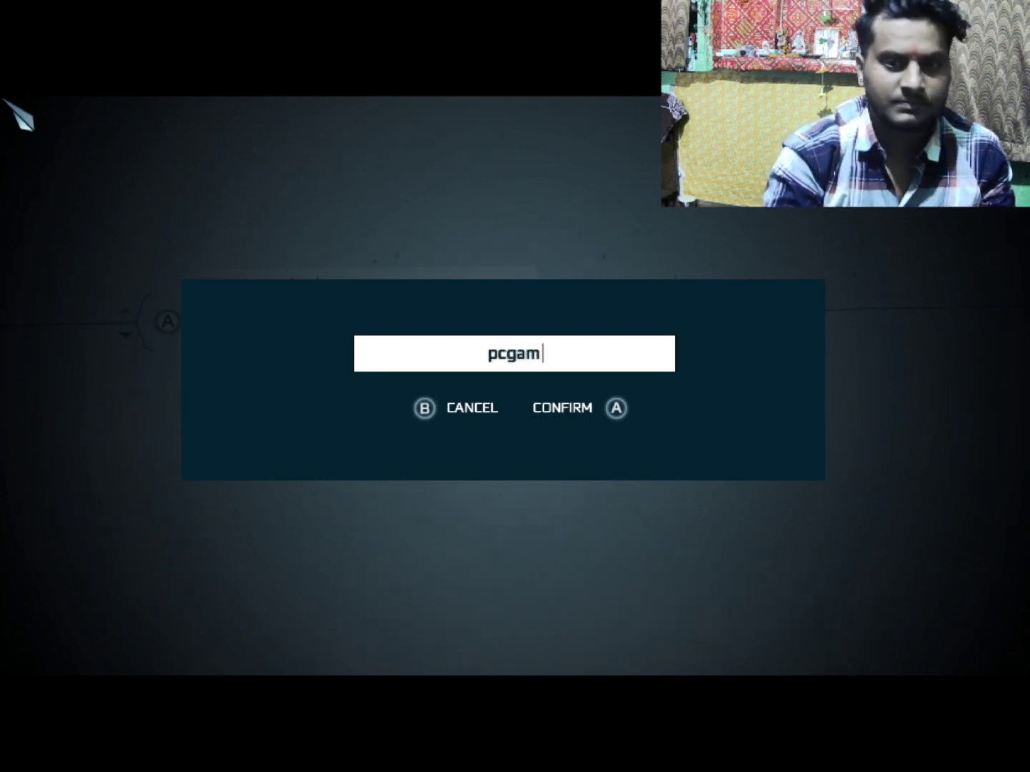
text(s t)
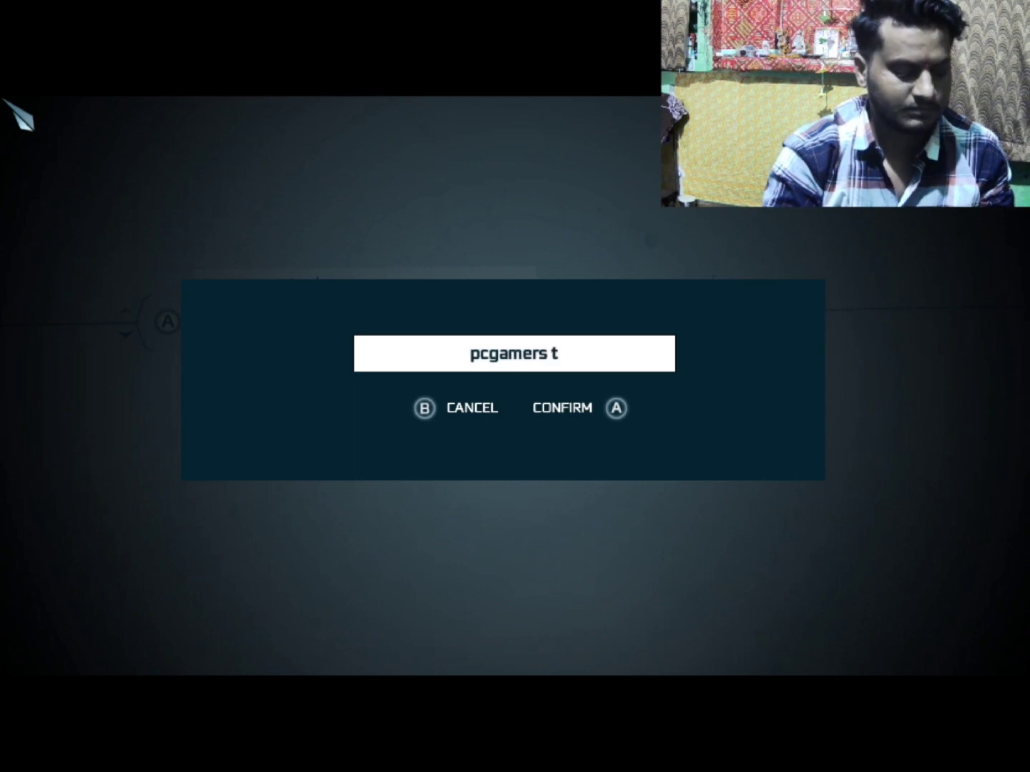
text(ech)
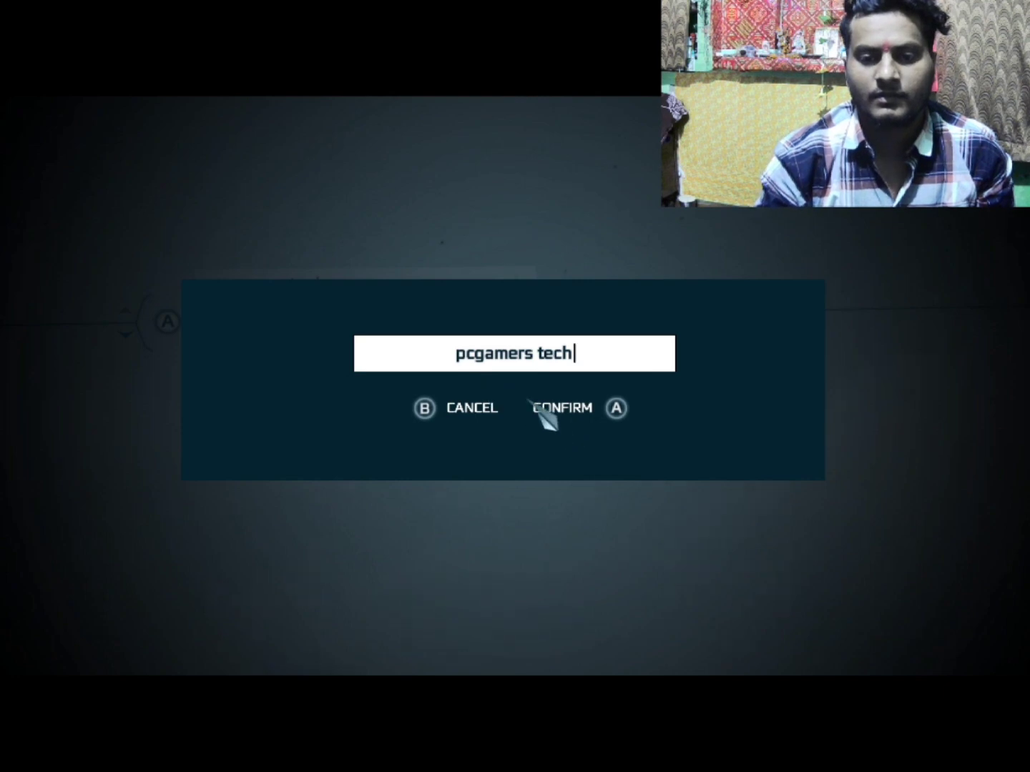
key(Return)
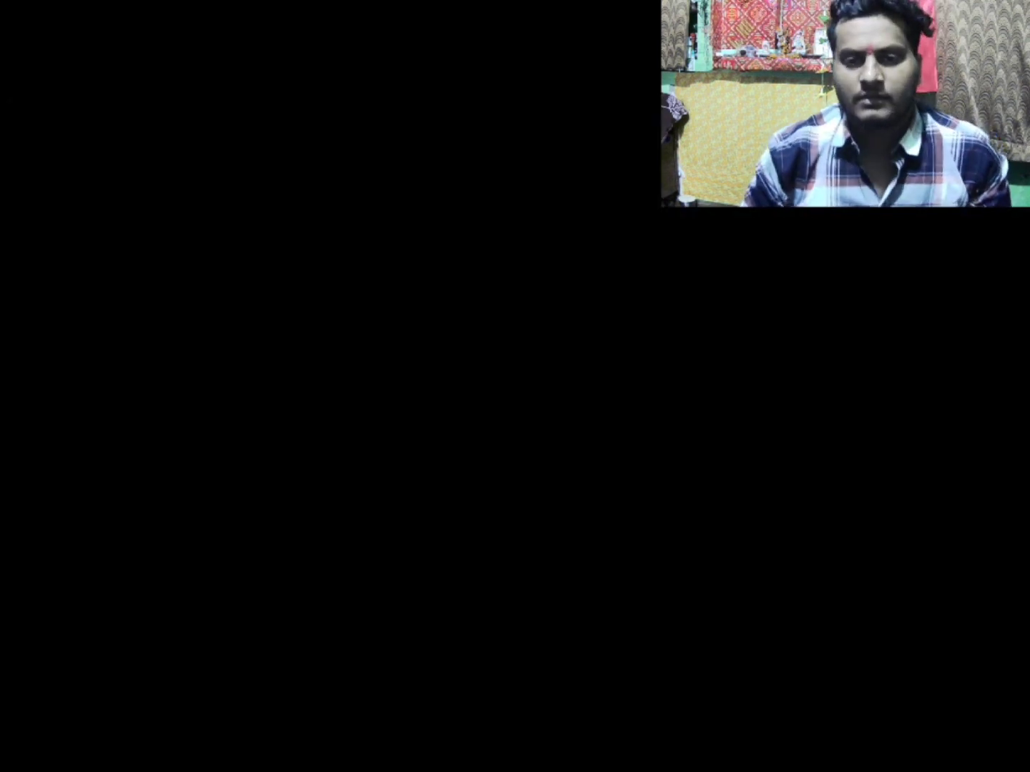